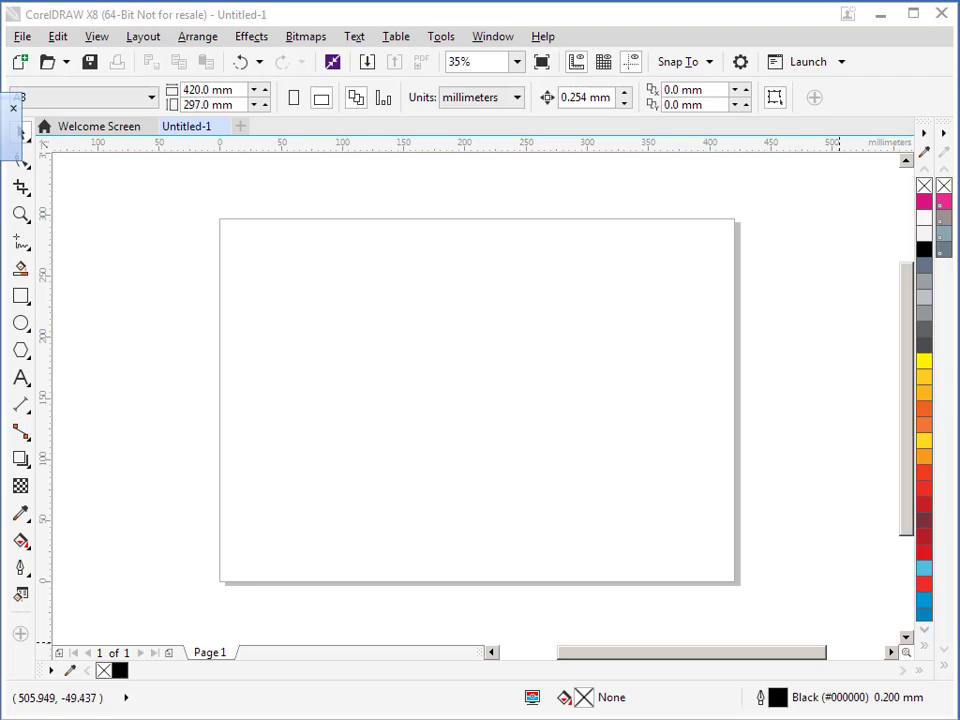
Draw a rectangle of about 112.56 × 114.09 mm on the page with the Rectangle tool
{"action": "left_click", "coordinate": [13, 107]}
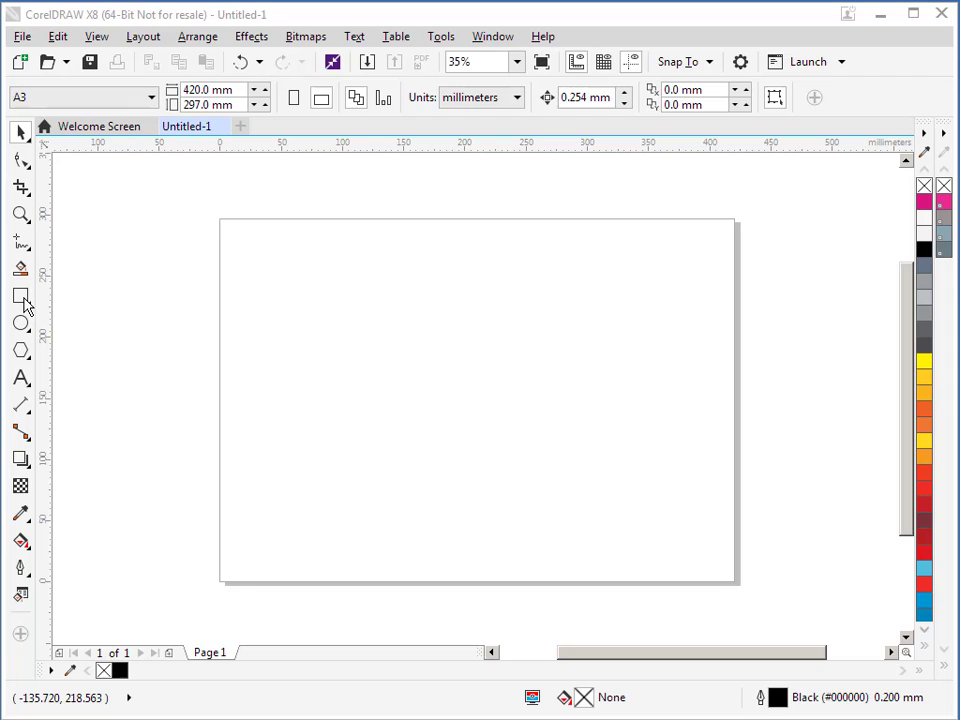
{"action": "left_click", "coordinate": [22, 352]}
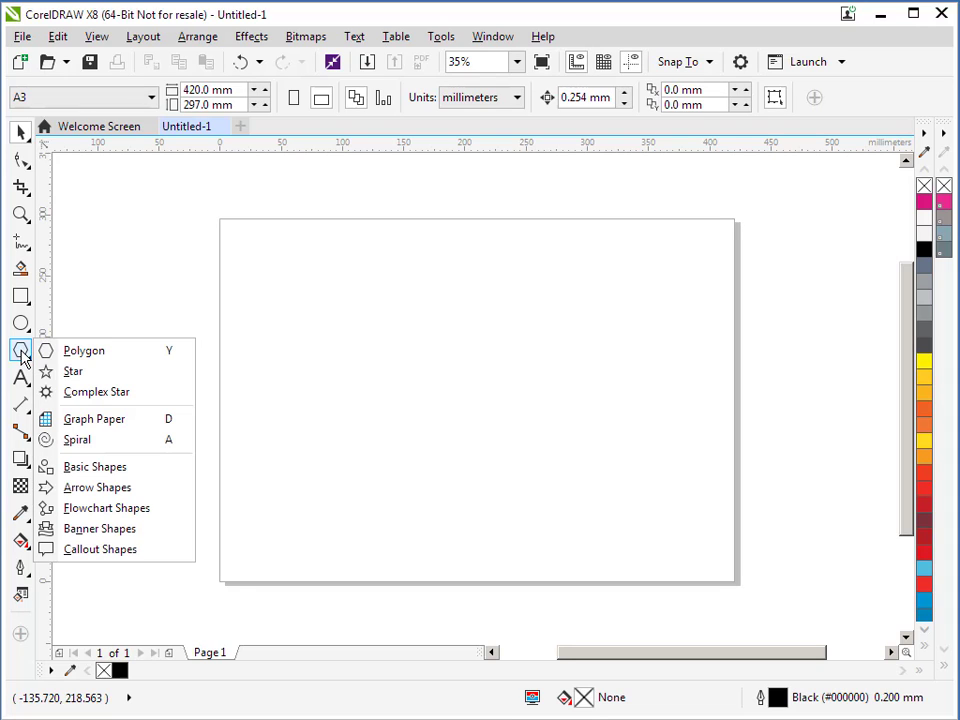
{"action": "mouse_move", "coordinate": [23, 382]}
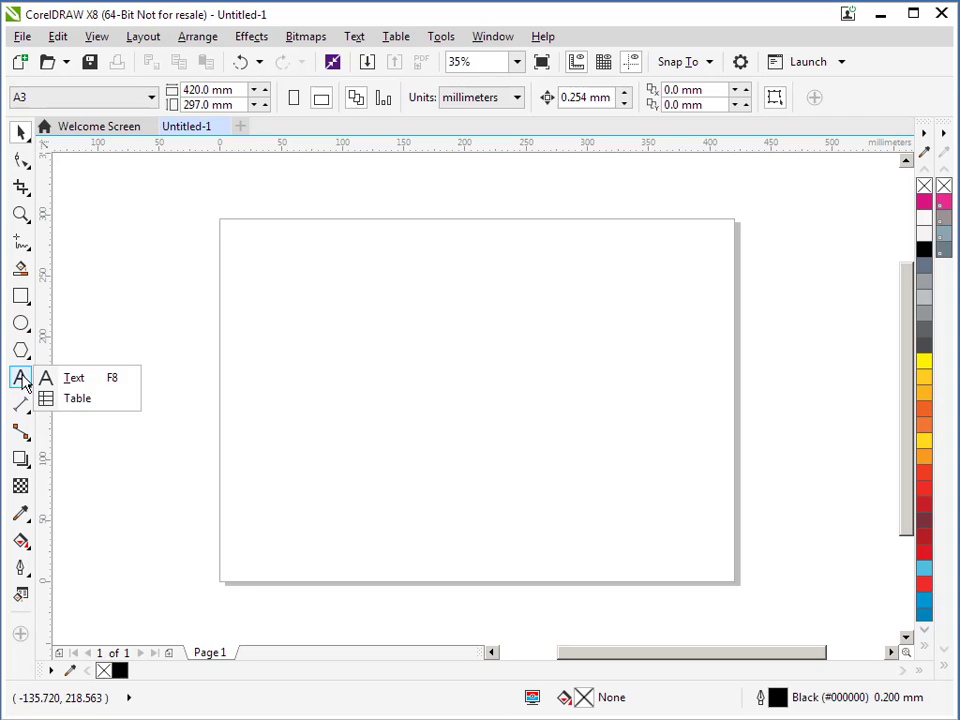
{"action": "mouse_move", "coordinate": [22, 432]}
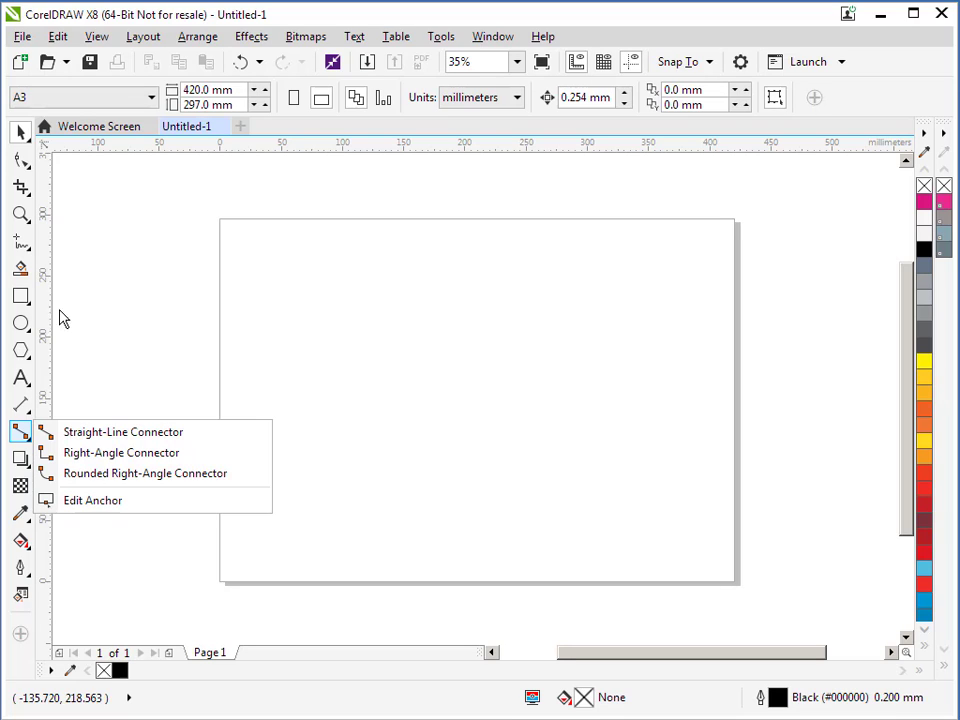
{"action": "left_click", "coordinate": [58, 336]}
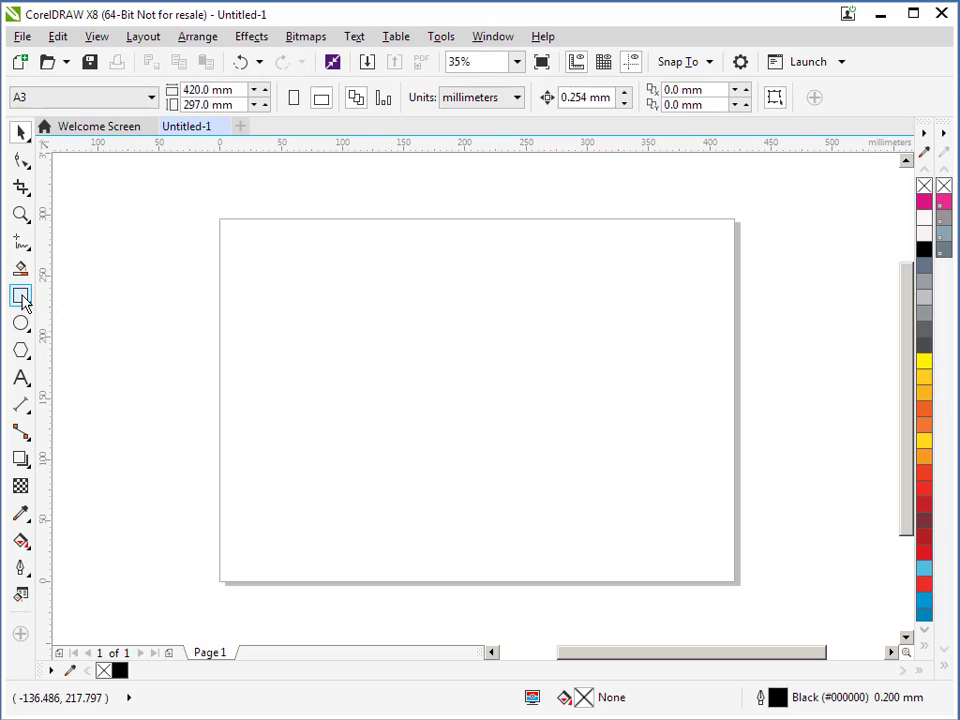
{"action": "left_click", "coordinate": [21, 297]}
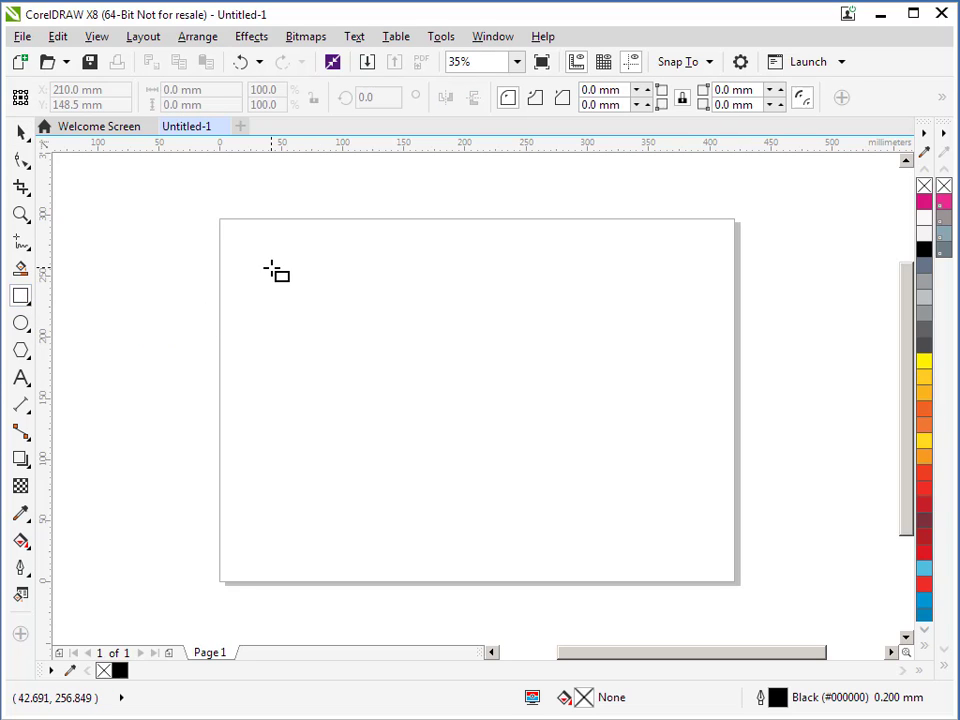
{"action": "left_click_drag", "start_coordinate": [271, 268], "coordinate": [409, 407]}
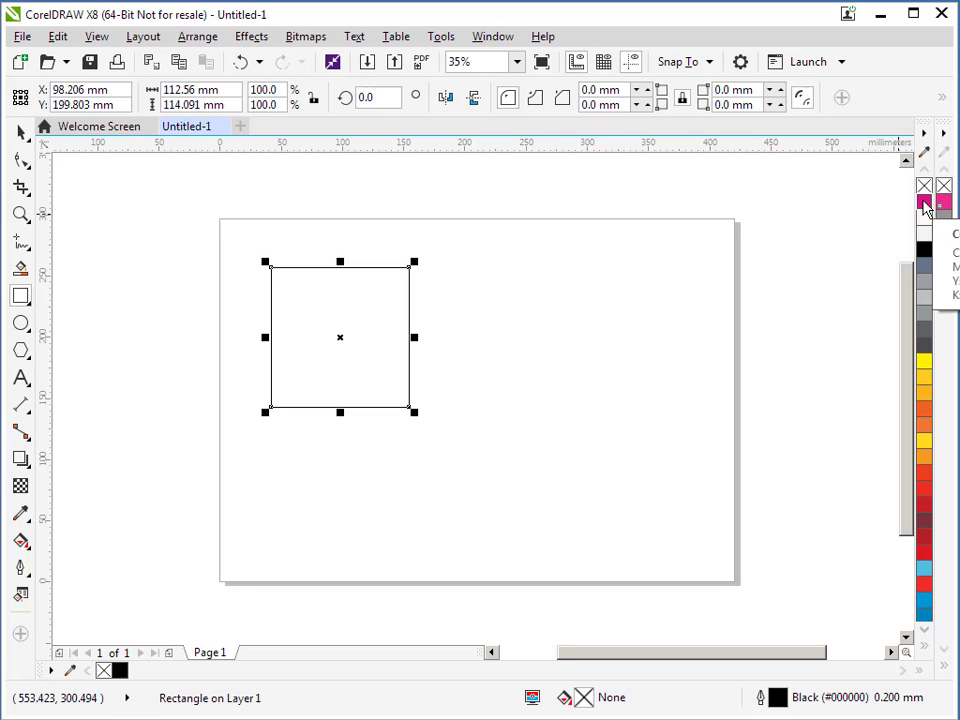
Give the rectangle a magenta CutContour outline and a yellow M7-130 fill
{"action": "right_click", "coordinate": [924, 203]}
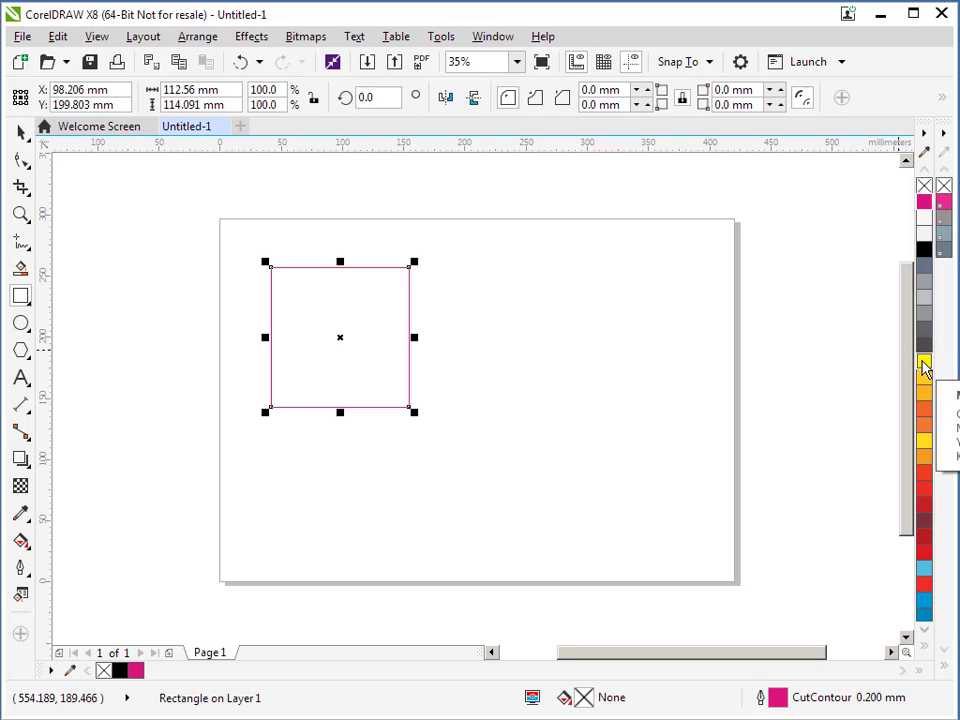
{"action": "left_click", "coordinate": [924, 364]}
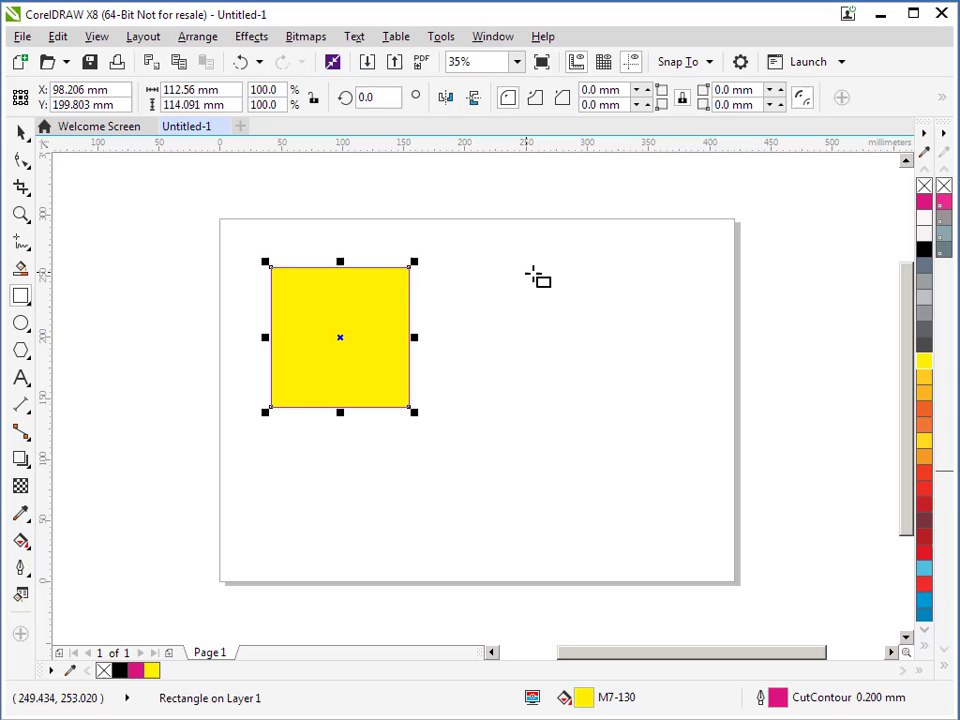
Delete the rectangle and type the text CUTTING on the page instead
{"action": "key", "text": "Delete"}
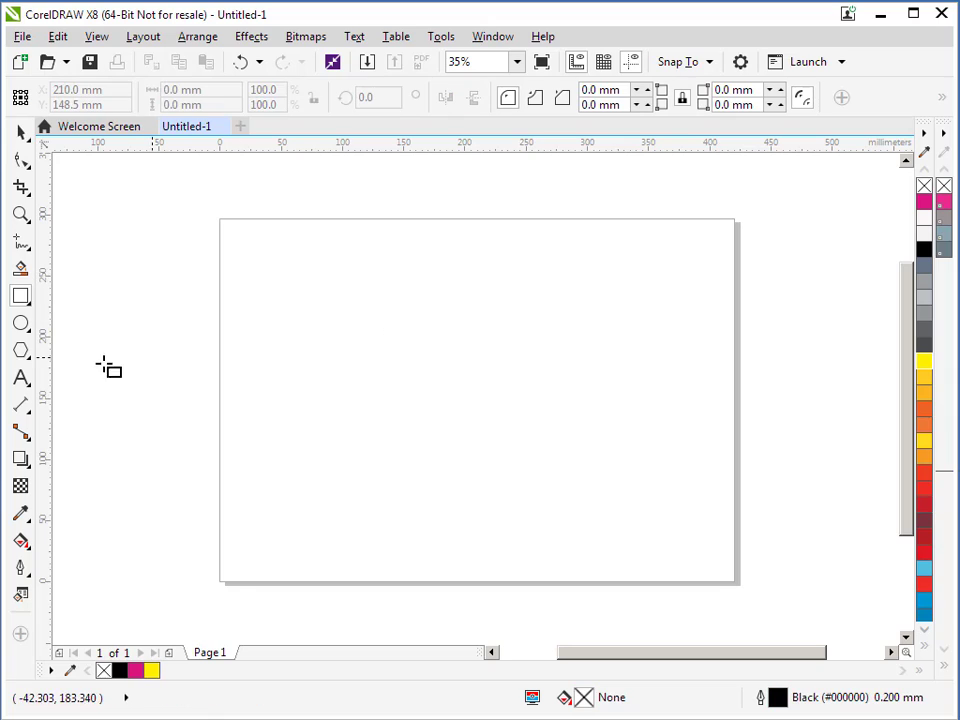
{"action": "left_click", "coordinate": [21, 377]}
{"action": "left_click", "coordinate": [349, 362]}
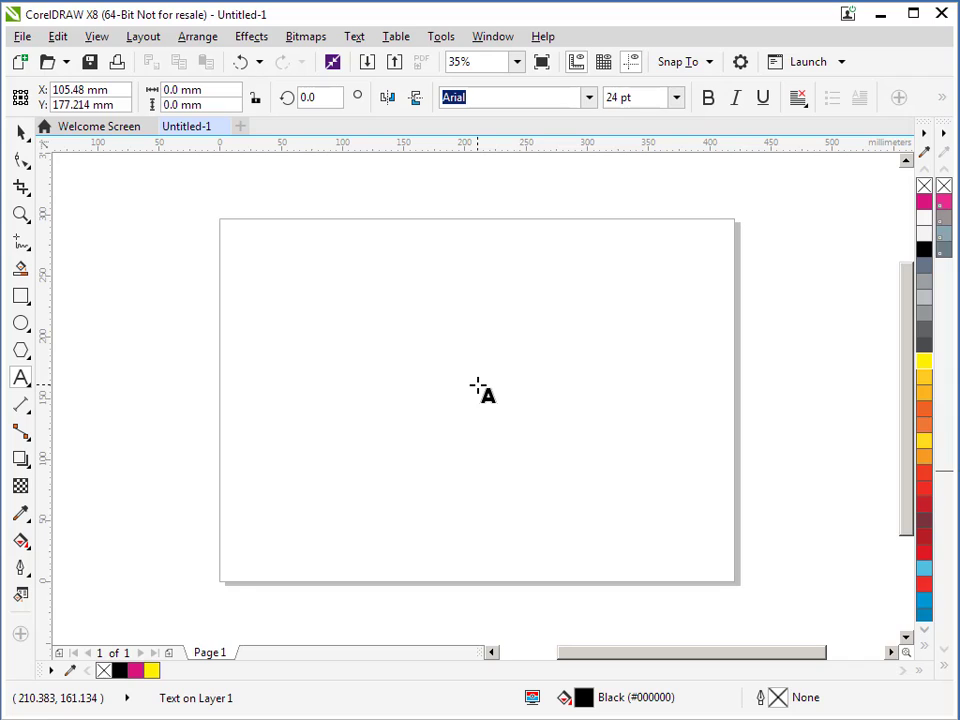
{"action": "type", "text": "CUTTING"}
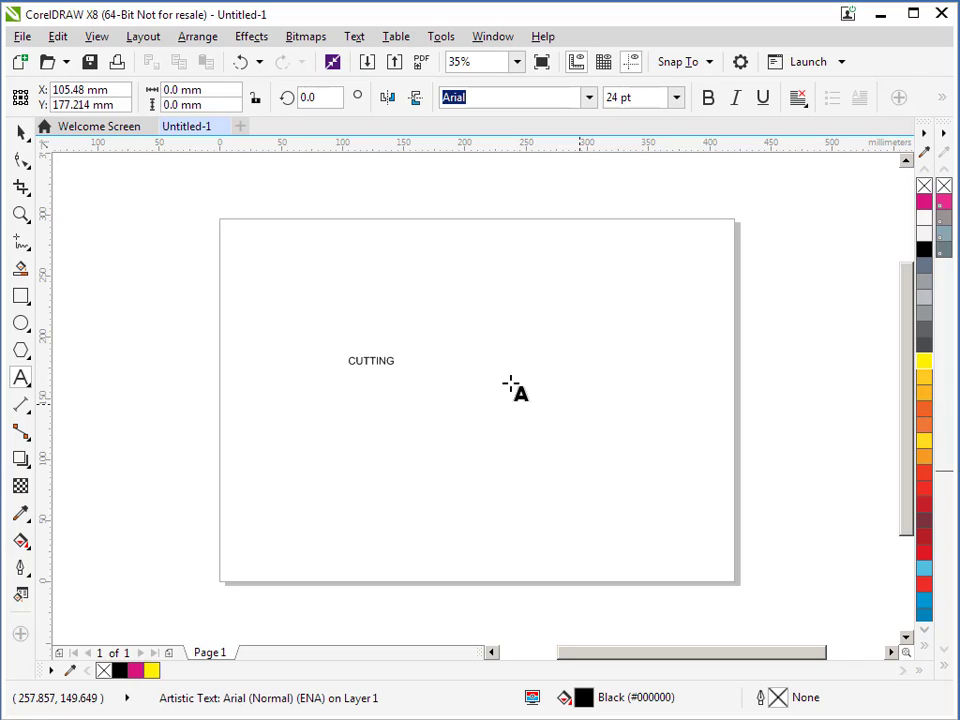
{"action": "key", "text": "ctrl+space"}
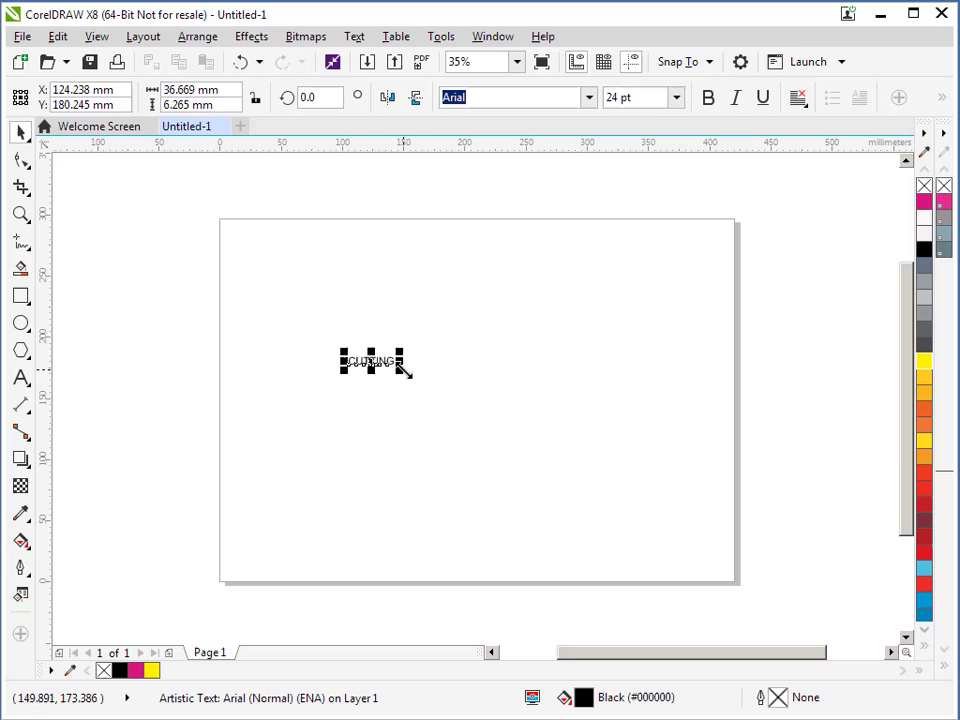
Enlarge CUTTING to about 128 pt bold, yellow fill, CutContour outline, moved up-left
{"action": "left_click_drag", "start_coordinate": [401, 375], "coordinate": [594, 452]}
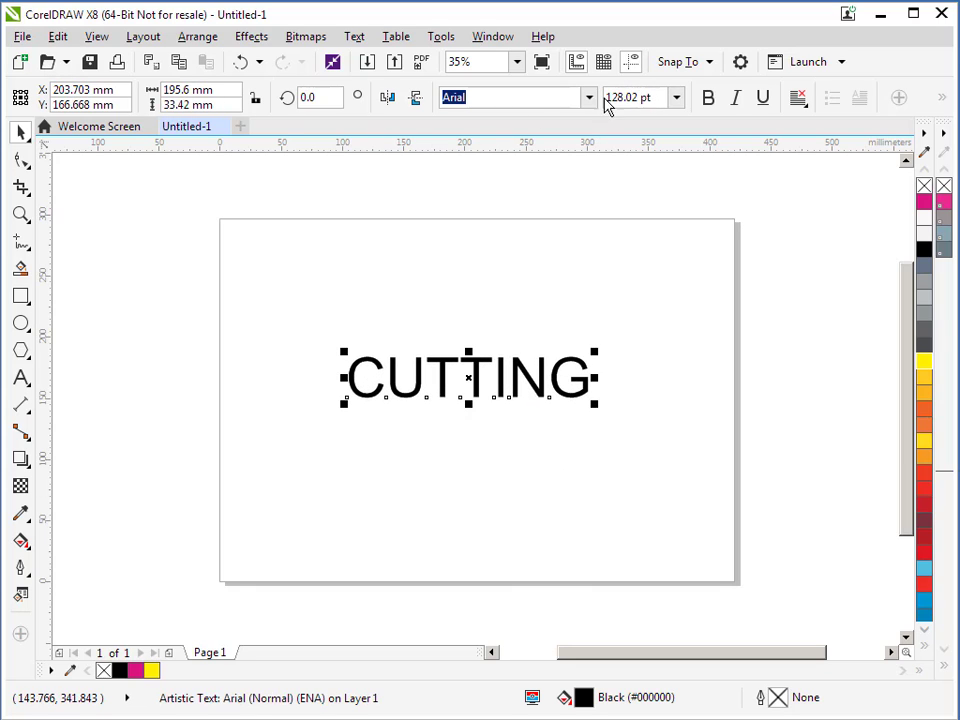
{"action": "left_click", "coordinate": [708, 100]}
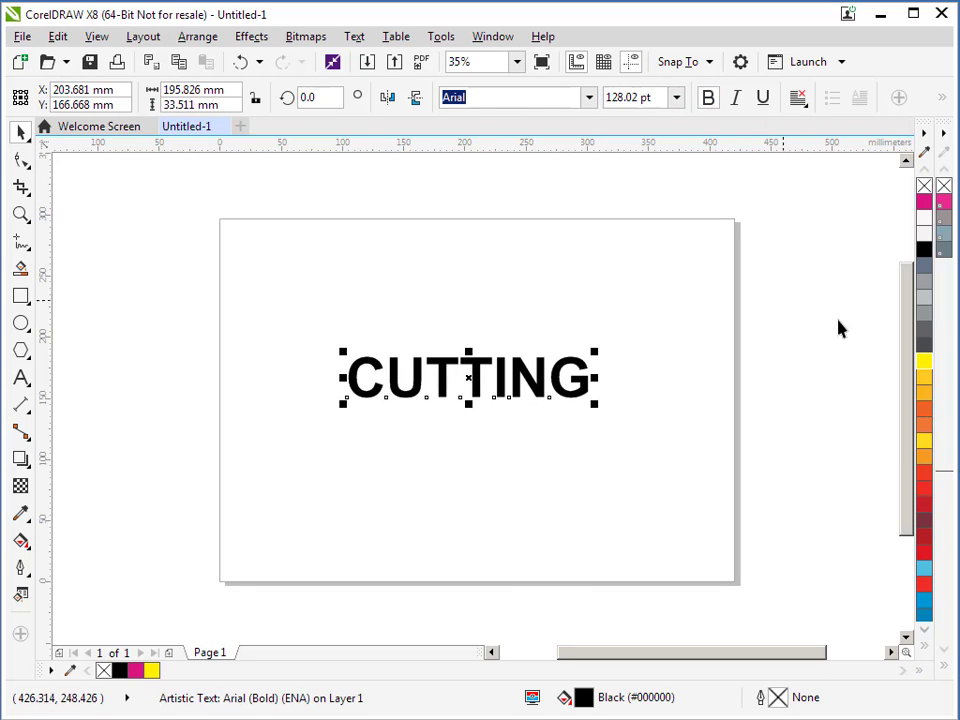
{"action": "left_click", "coordinate": [923, 381]}
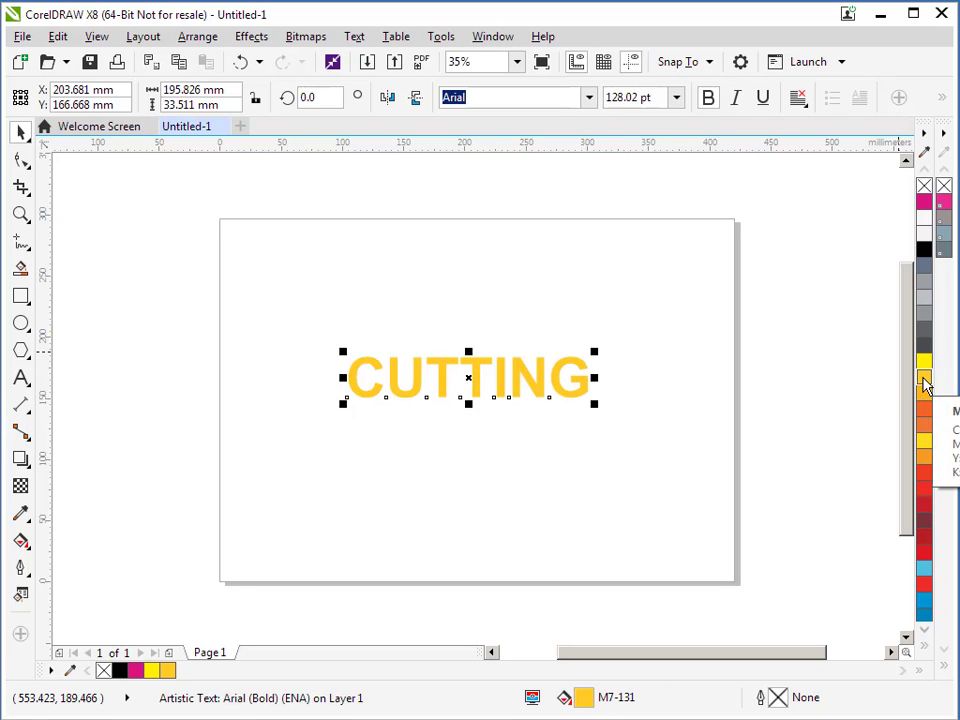
{"action": "right_click", "coordinate": [926, 206]}
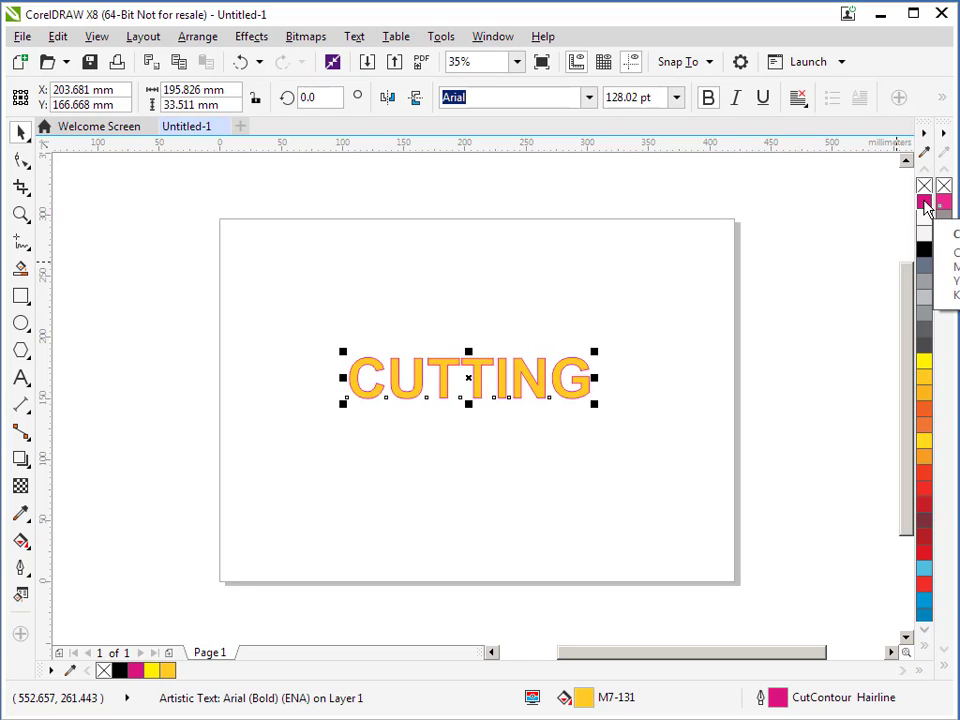
{"action": "left_click_drag", "start_coordinate": [471, 378], "coordinate": [434, 354]}
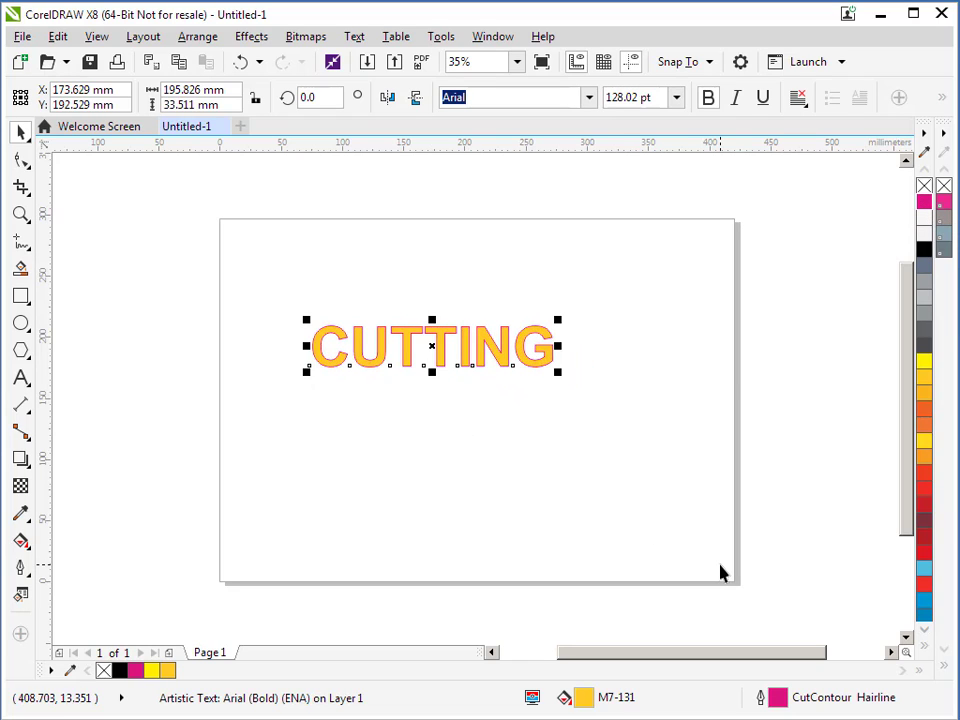
Clear the CUTTING fill, refill it with yellow M7-130, then deselect the text
{"action": "left_click", "coordinate": [924, 187]}
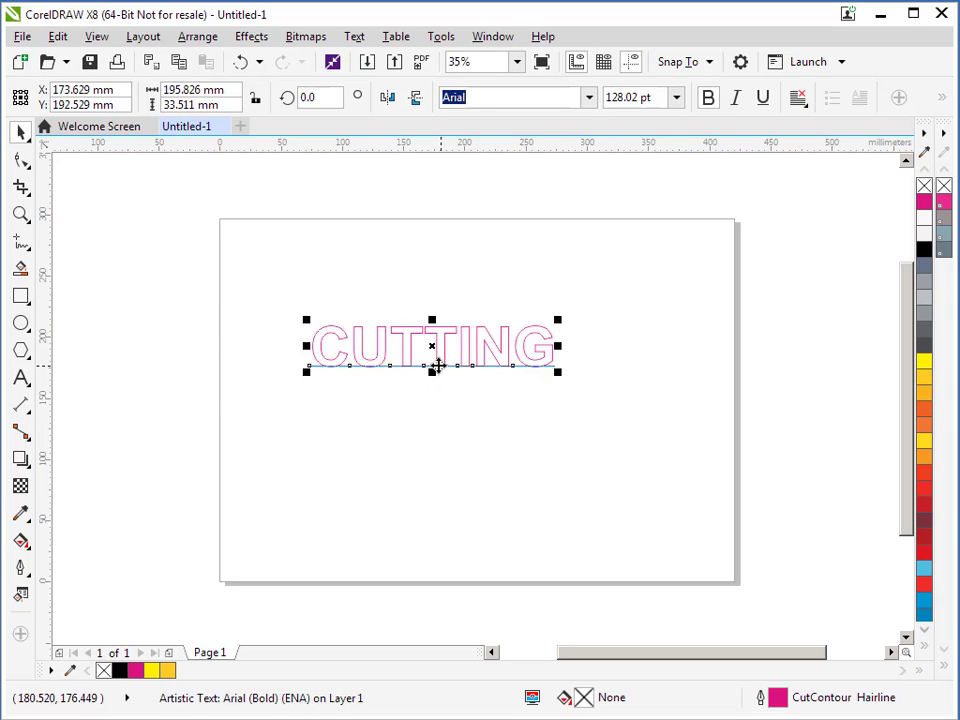
{"action": "left_click", "coordinate": [922, 362]}
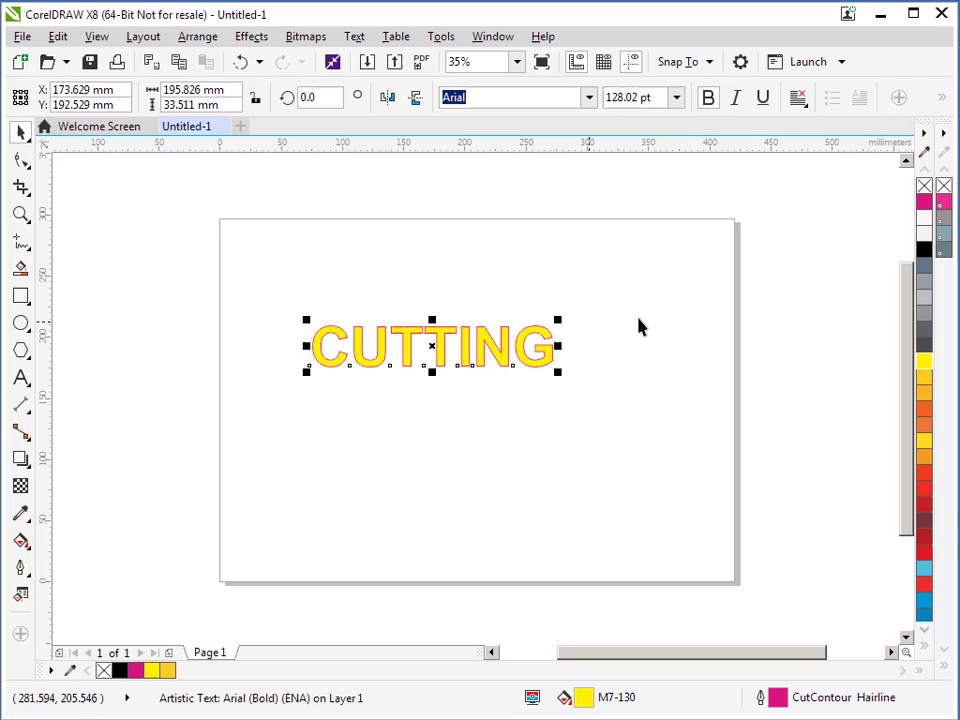
{"action": "left_click", "coordinate": [641, 342]}
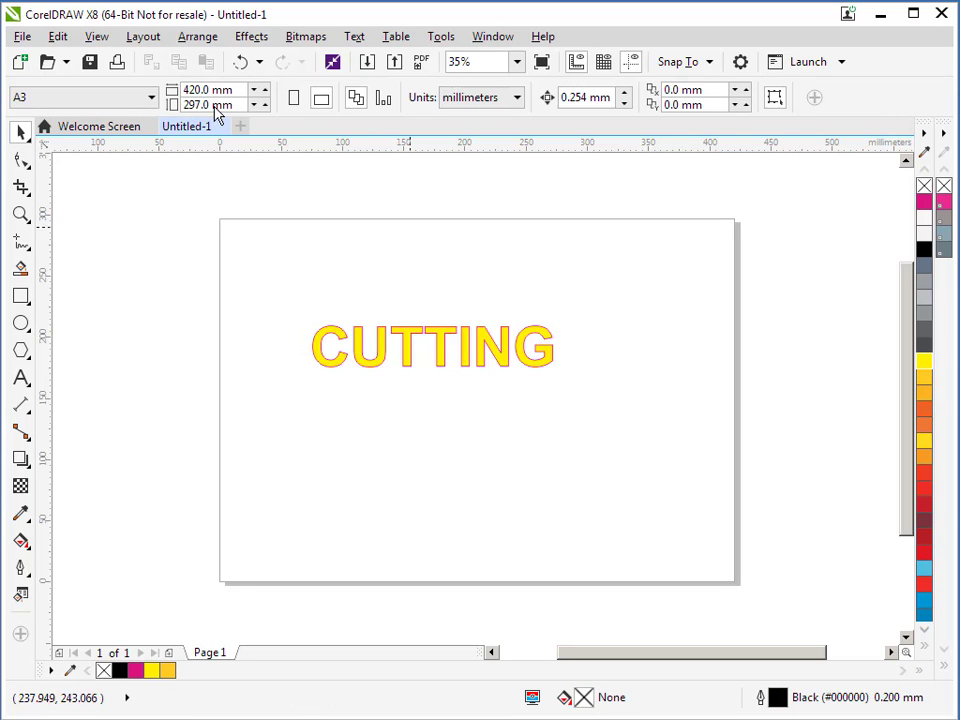
Export the design as EPS under the file name TEST, proceeding to the EPS options
{"action": "left_click", "coordinate": [20, 40]}
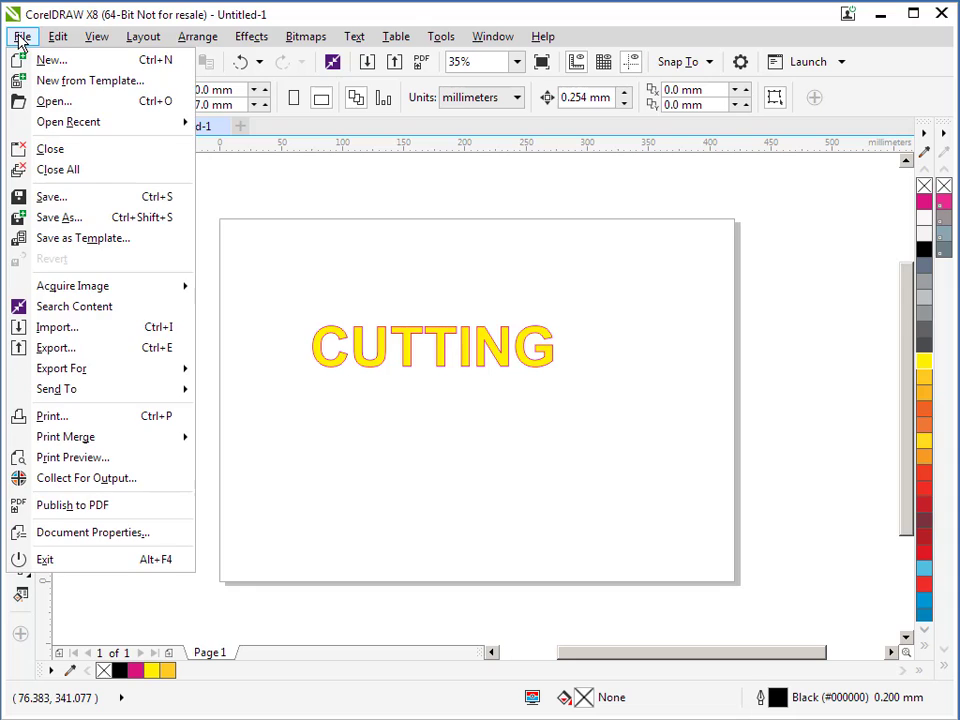
{"action": "left_click", "coordinate": [55, 348]}
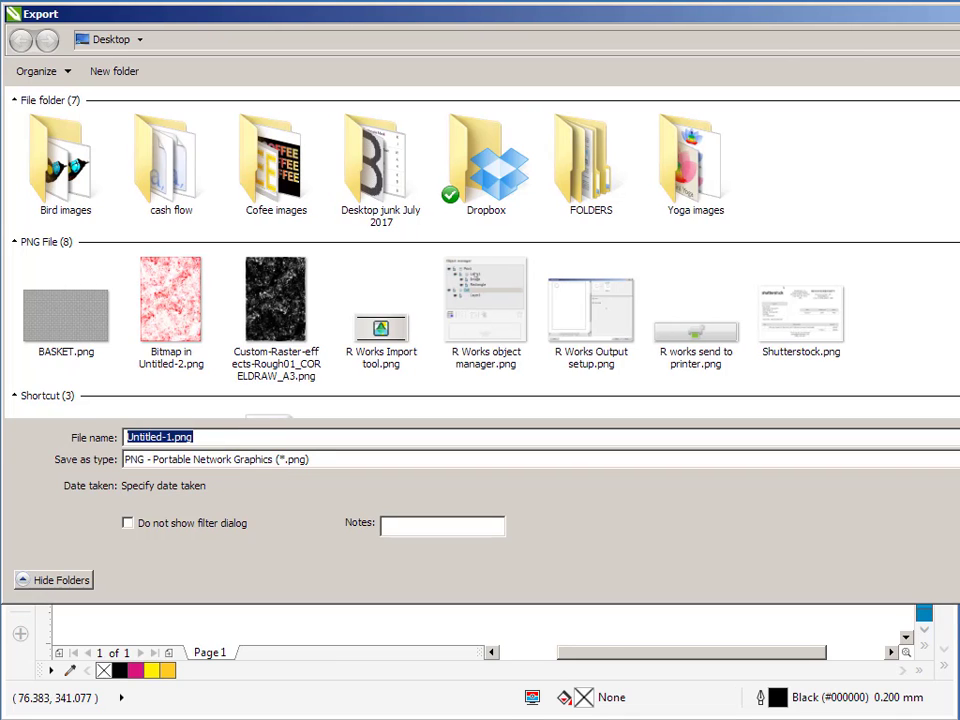
{"action": "left_click_drag", "start_coordinate": [240, 22], "coordinate": [274, 47]}
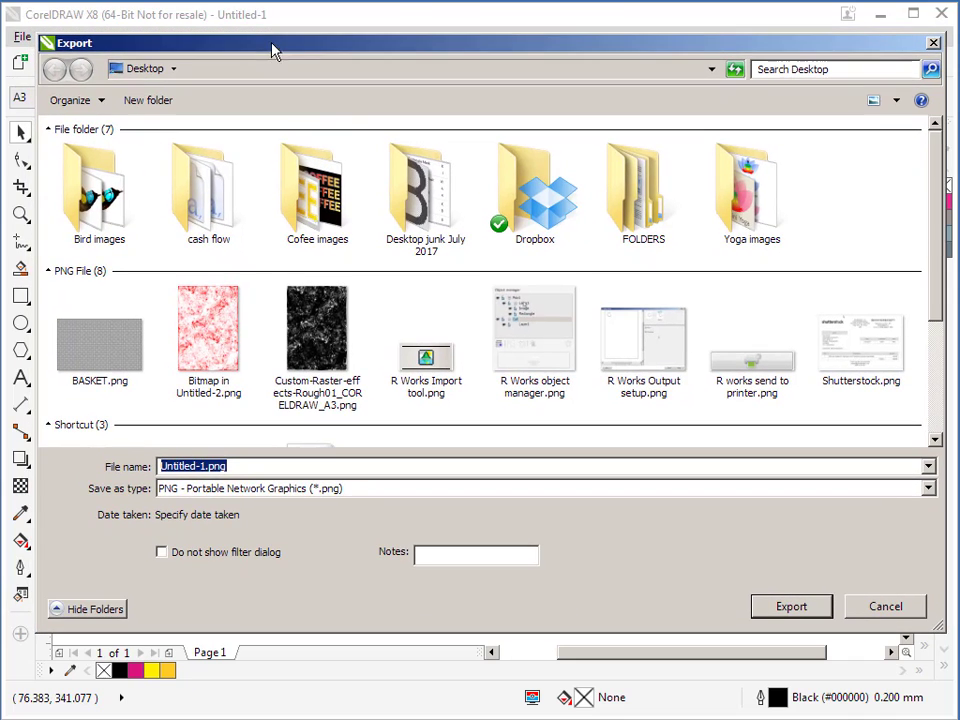
{"action": "left_click", "coordinate": [928, 489]}
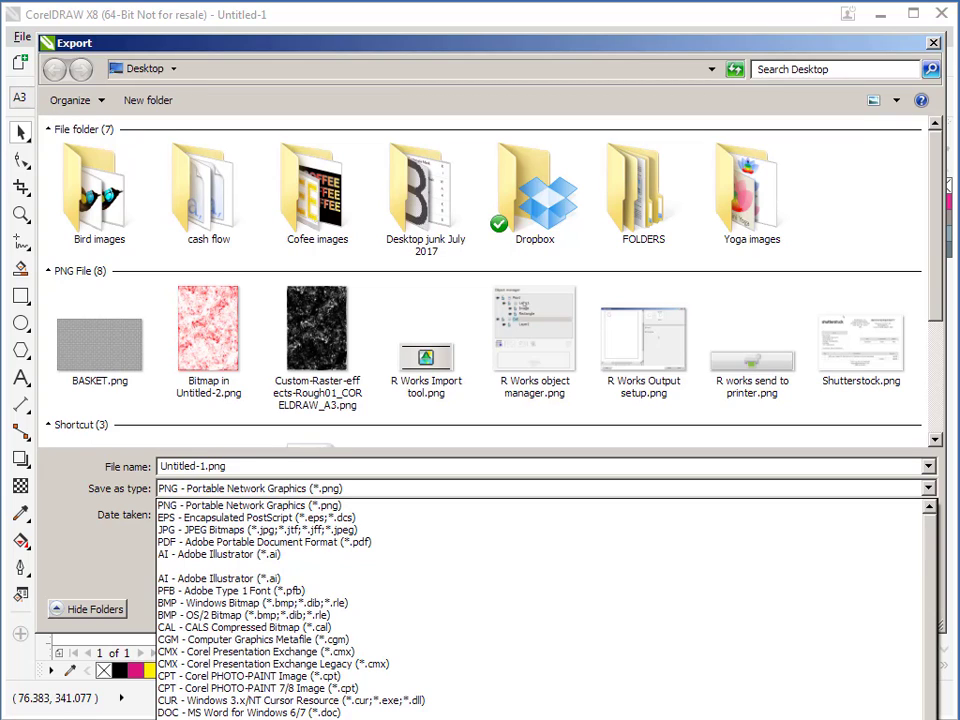
{"action": "left_click", "coordinate": [201, 518]}
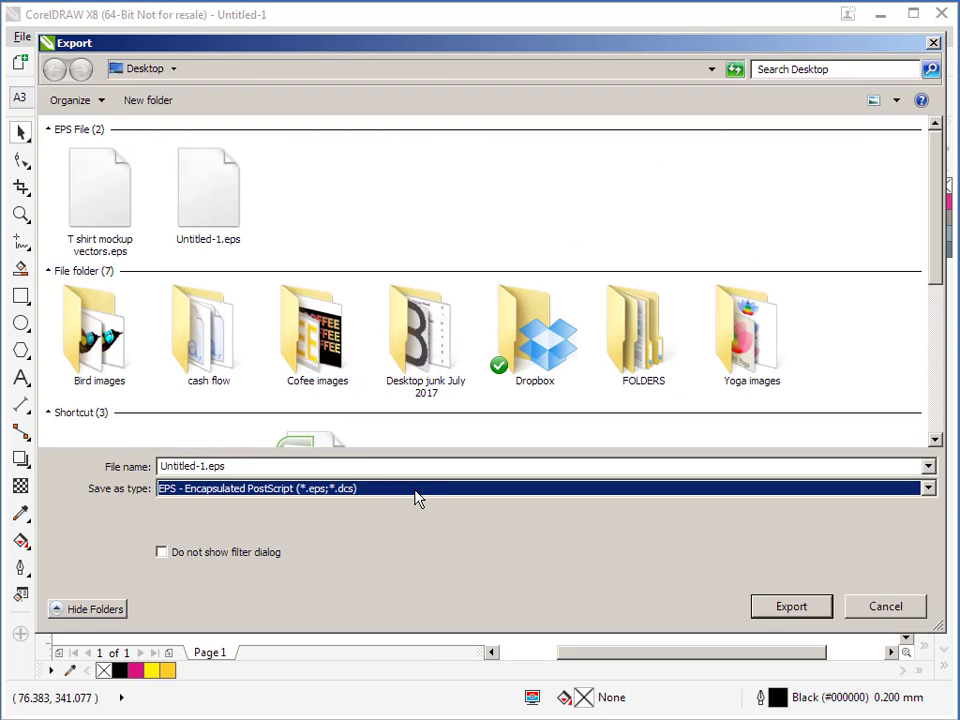
{"action": "scroll", "coordinate": [418, 499], "scroll_direction": "down", "scroll_amount": 5}
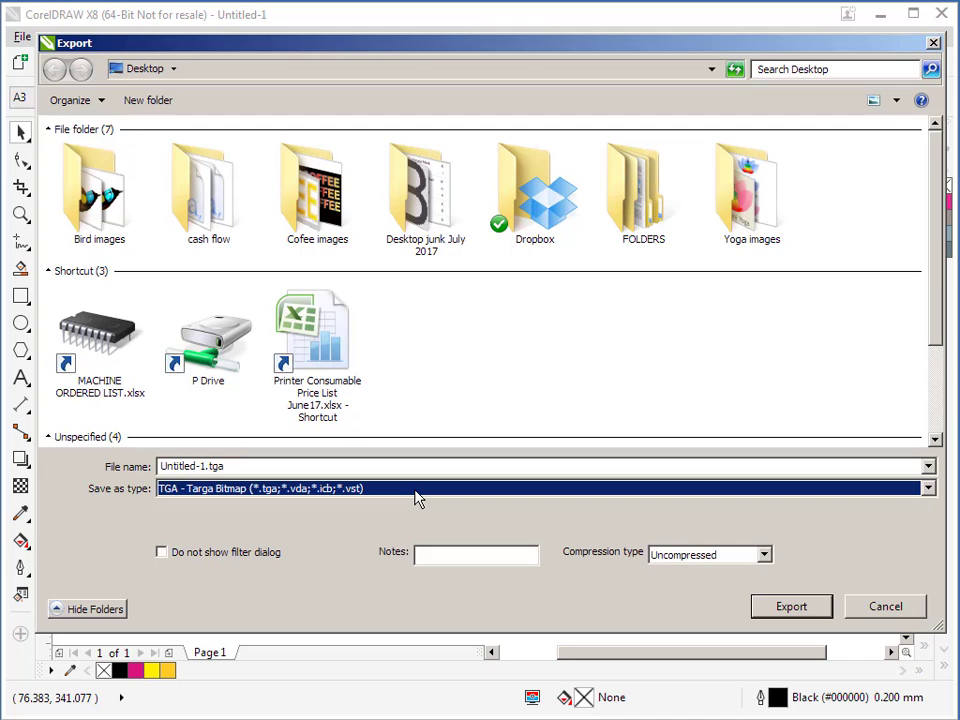
{"action": "left_click", "coordinate": [930, 488]}
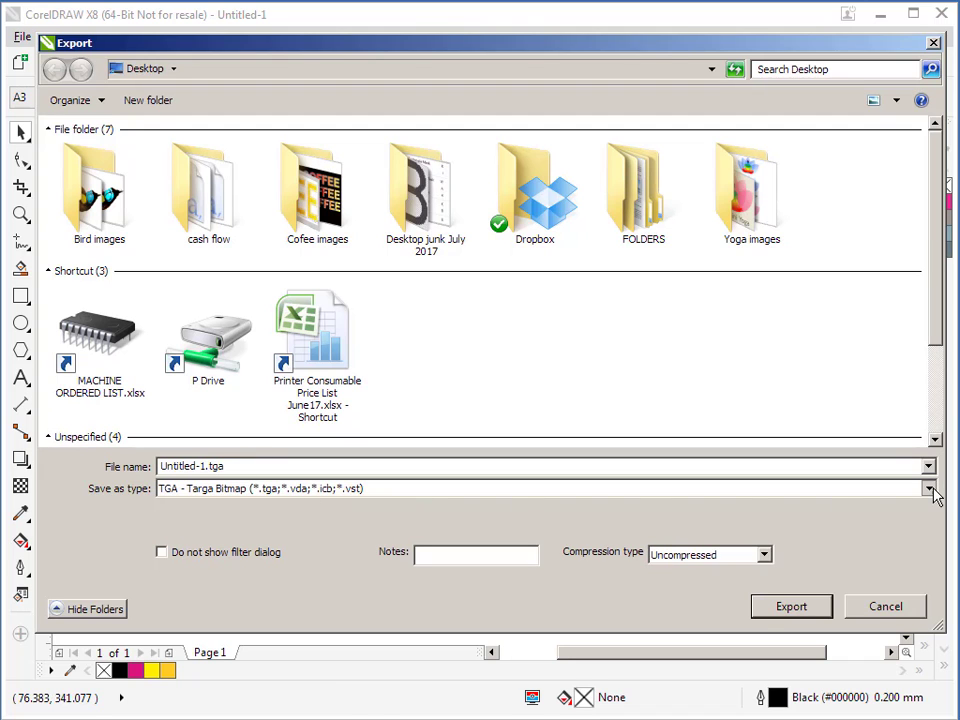
{"action": "left_click", "coordinate": [304, 518]}
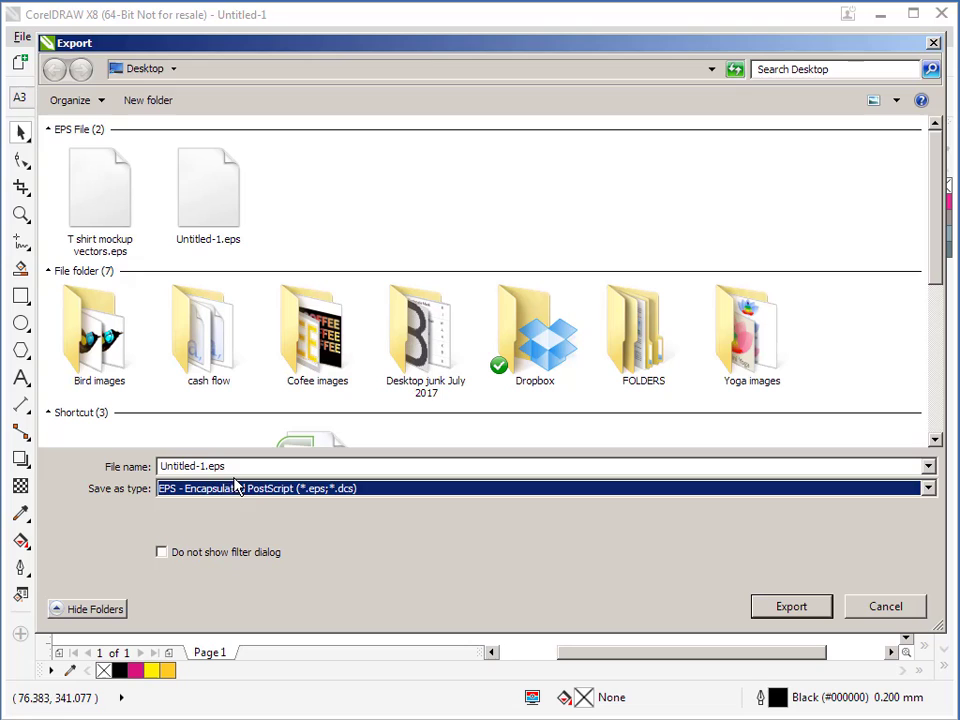
{"action": "left_click", "coordinate": [245, 465]}
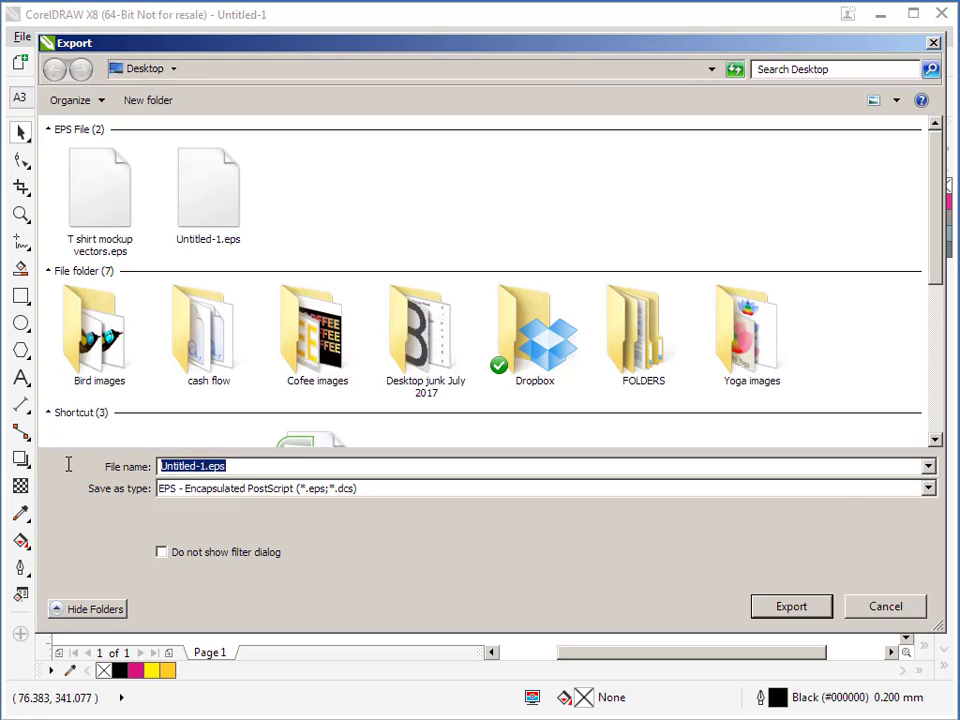
{"action": "type", "text": "TEST"}
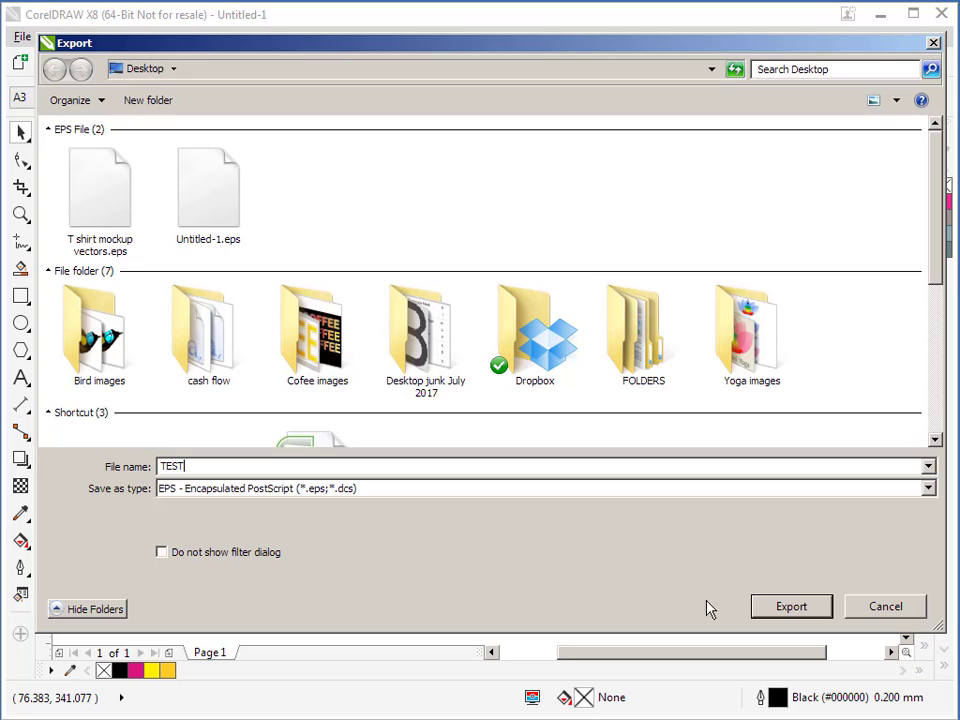
{"action": "left_click", "coordinate": [790, 607]}
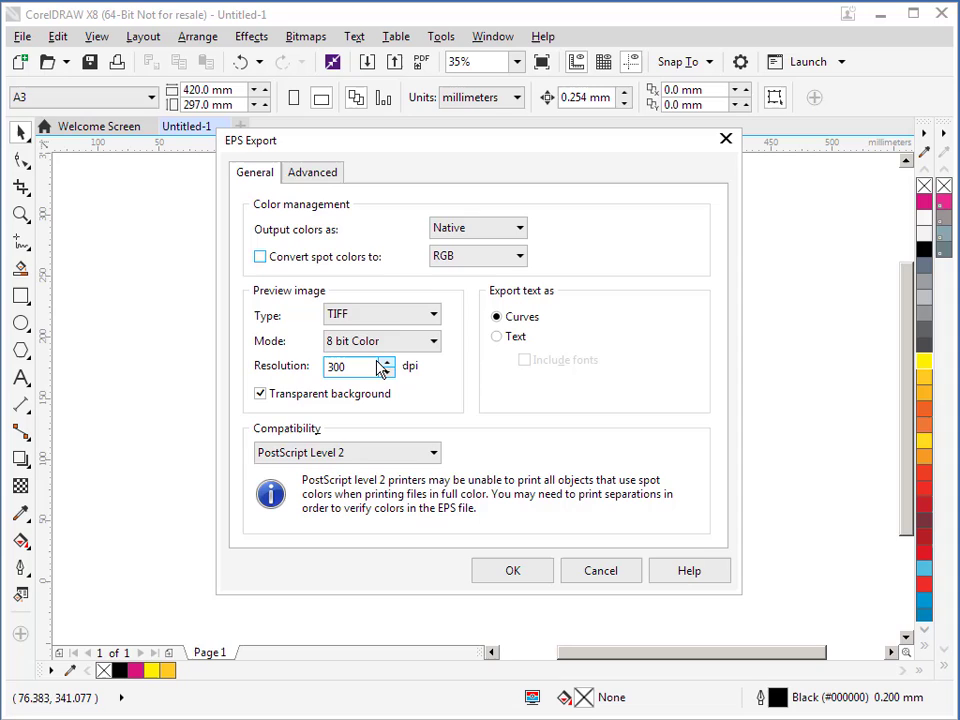
Accept the default EPS export settings to complete the TEST export
{"action": "left_click", "coordinate": [516, 574]}
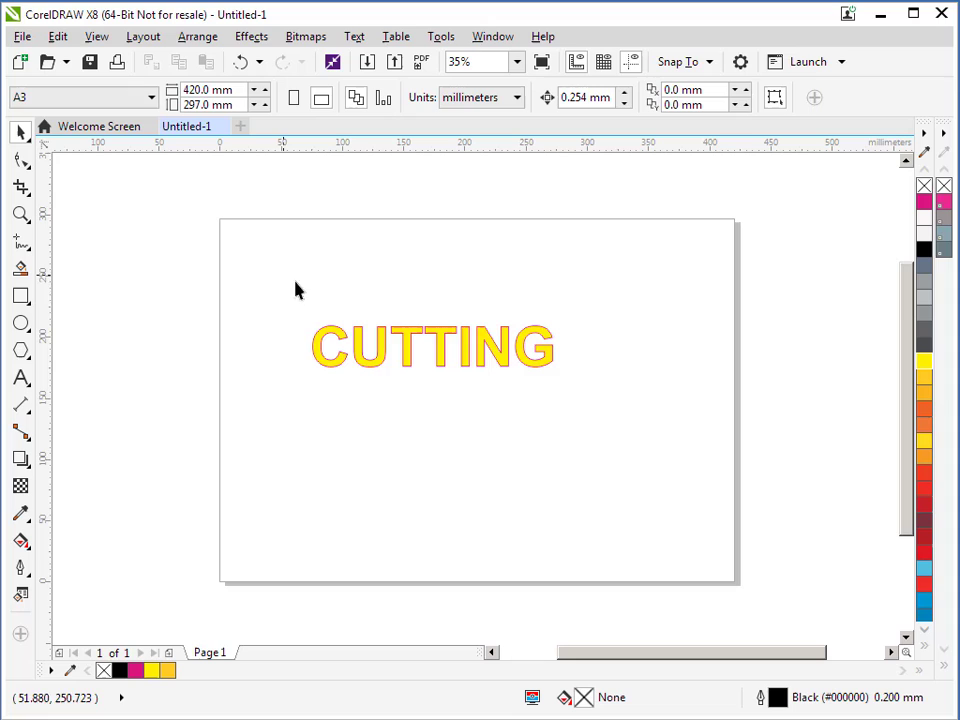
Delete the CUTTING text and browse the Import dialog's Desktop images for Penguin.jpg
{"action": "left_click_drag", "start_coordinate": [283, 275], "coordinate": [616, 414]}
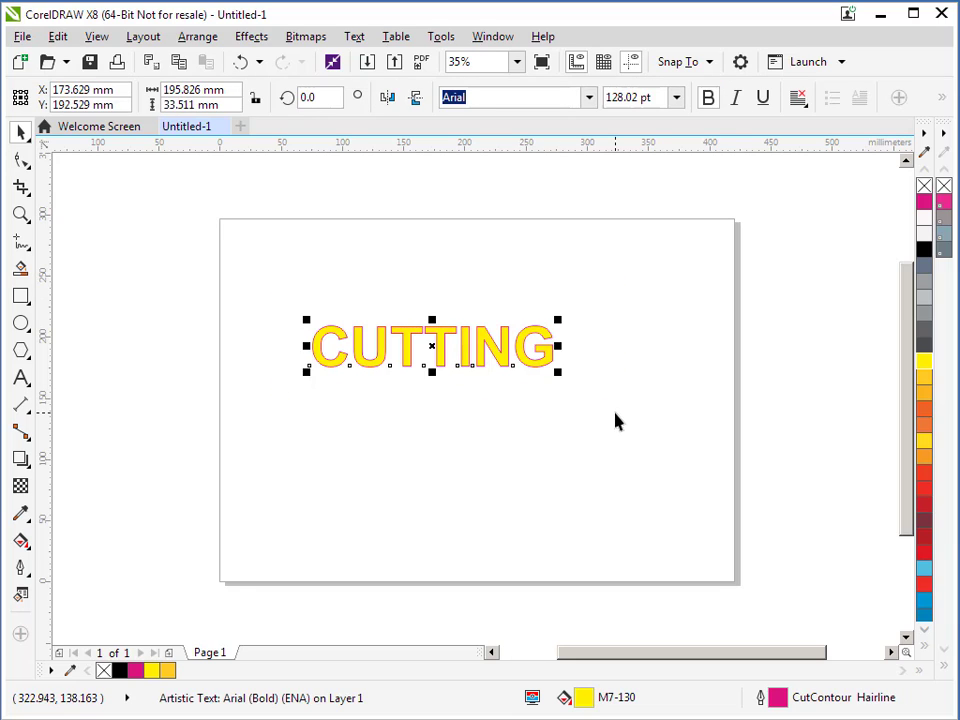
{"action": "key", "text": "Delete"}
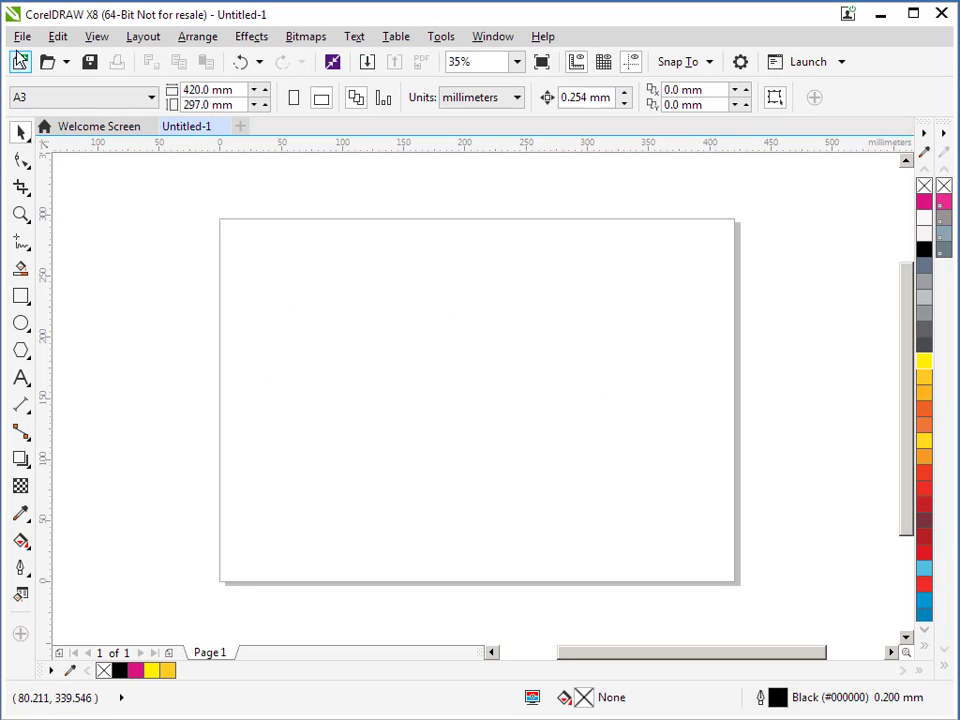
{"action": "left_click", "coordinate": [22, 36]}
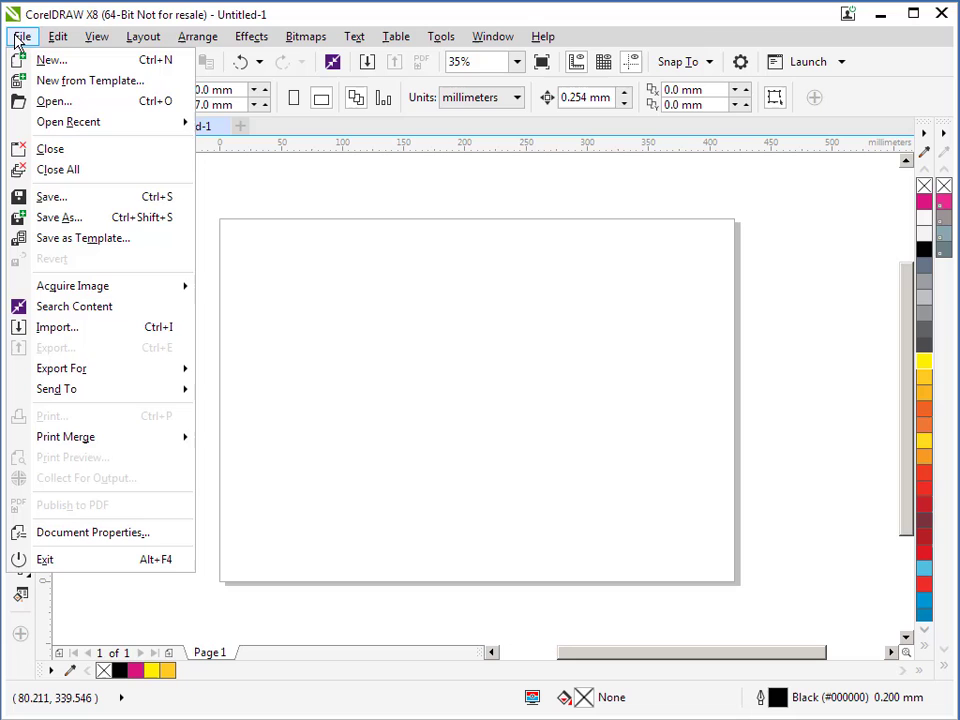
{"action": "left_click", "coordinate": [66, 333]}
{"action": "left_click_drag", "start_coordinate": [870, 171], "coordinate": [871, 314]}
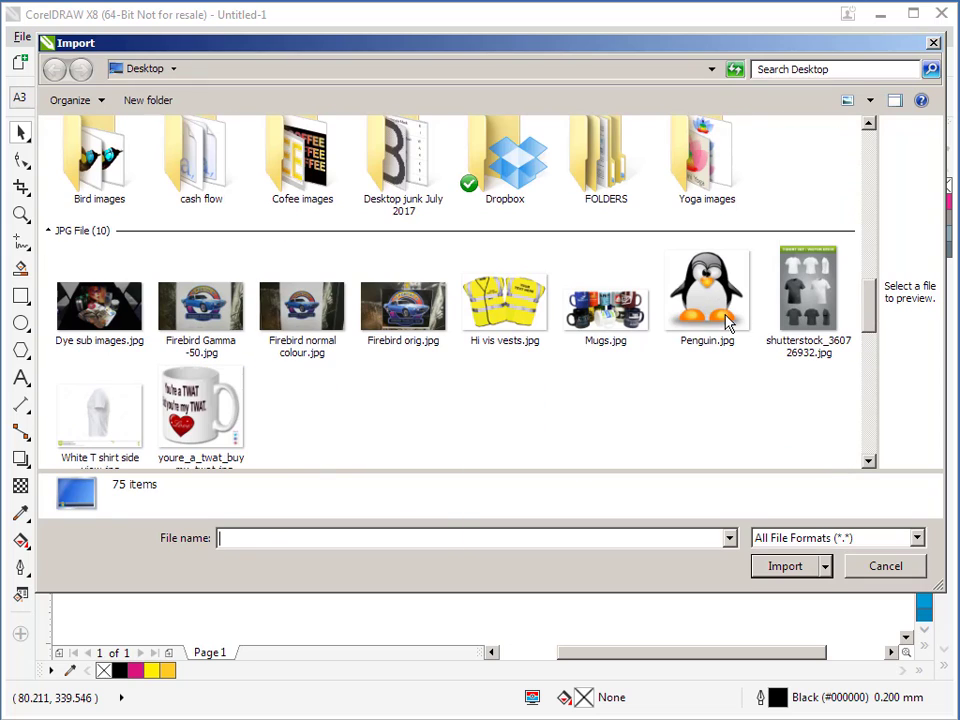
Import Penguin.jpg, place it on the page, and zoom in to inspect it
{"action": "left_click", "coordinate": [727, 322]}
{"action": "left_click", "coordinate": [782, 572]}
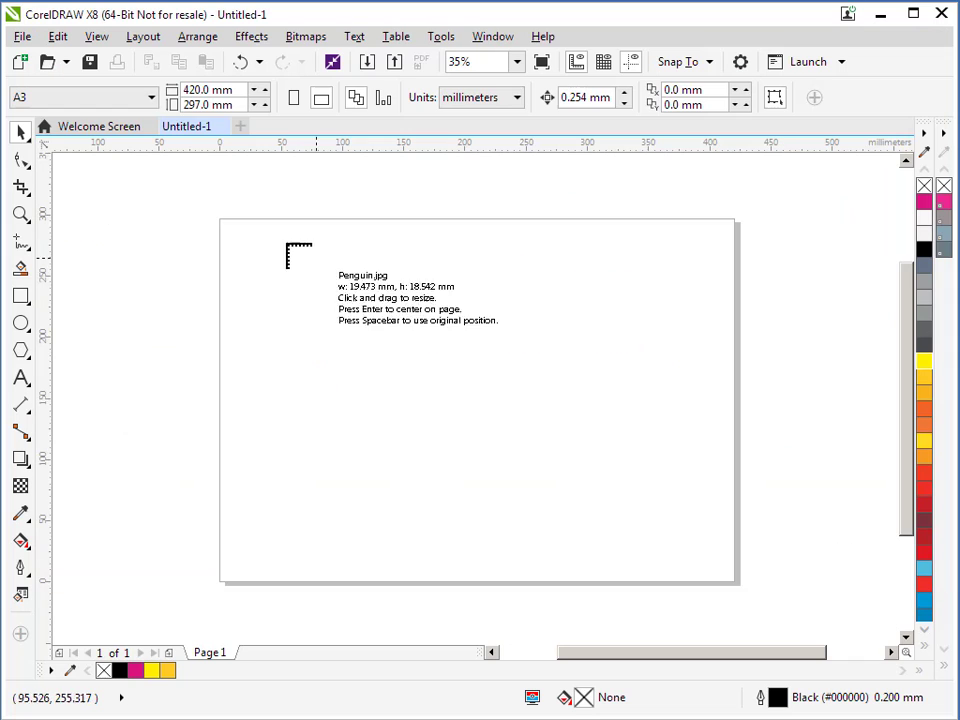
{"action": "left_click", "coordinate": [338, 287]}
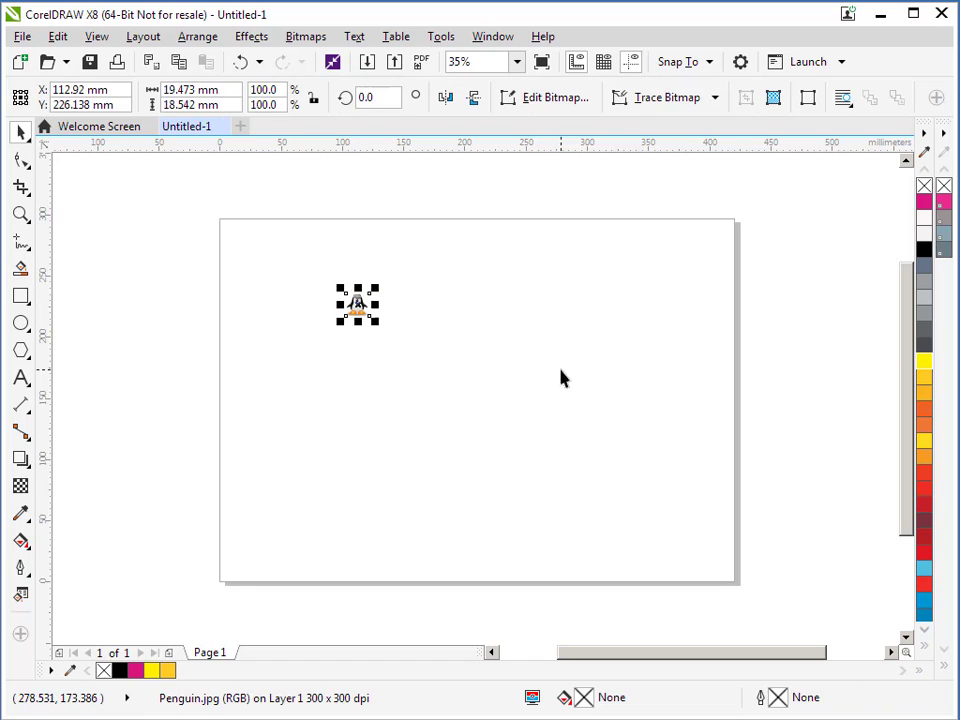
{"action": "left_click", "coordinate": [21, 214]}
{"action": "left_click", "coordinate": [358, 304]}
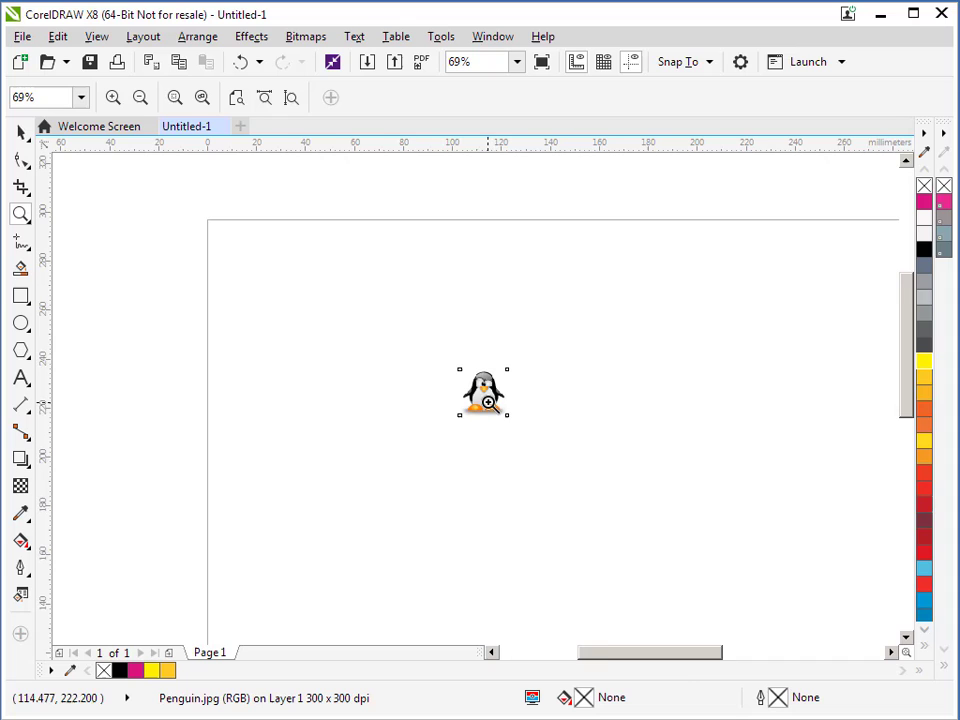
{"action": "left_click", "coordinate": [482, 392]}
{"action": "left_click", "coordinate": [486, 394]}
{"action": "left_click", "coordinate": [478, 392]}
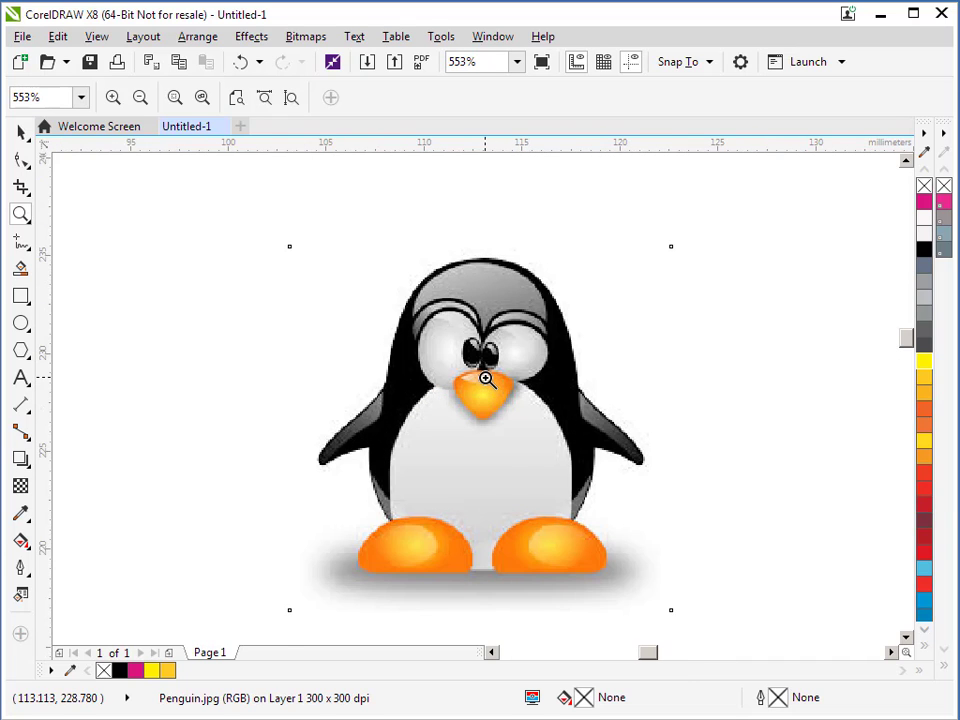
{"action": "left_click", "coordinate": [471, 381]}
{"action": "right_click", "coordinate": [482, 388]}
{"action": "right_click", "coordinate": [488, 393]}
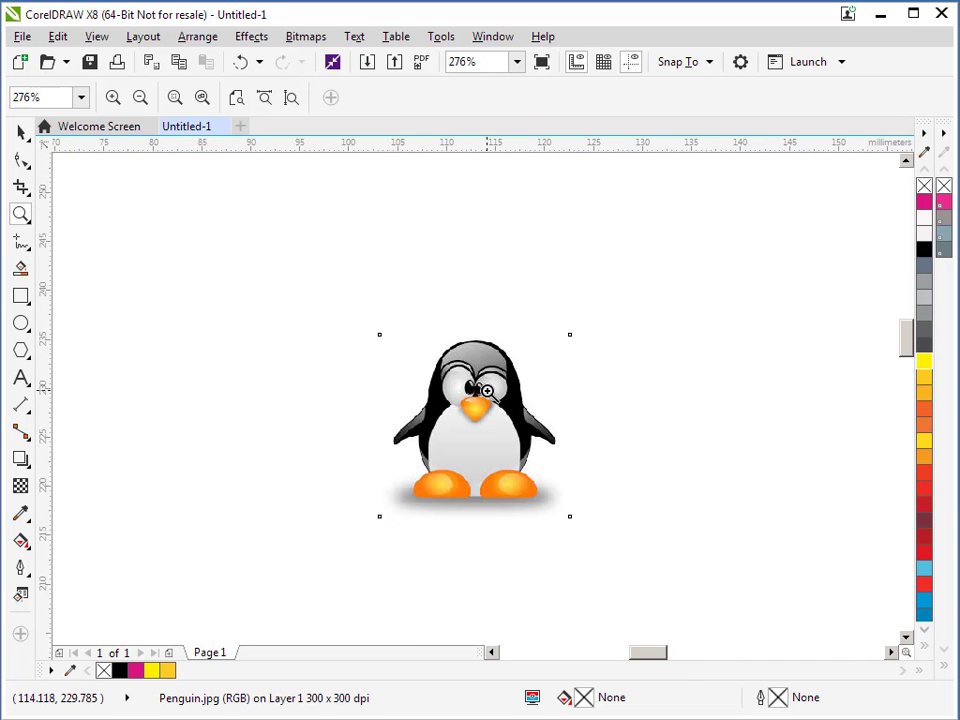
{"action": "right_click", "coordinate": [487, 392]}
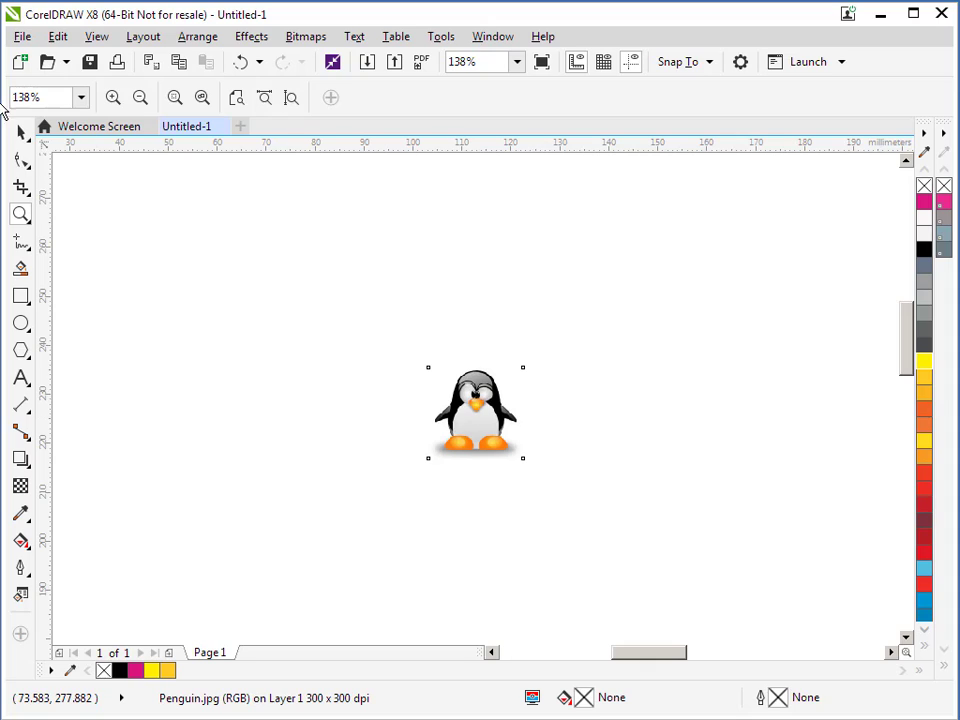
Scale the penguin to about 178% and move it up and to the left
{"action": "left_click", "coordinate": [20, 132]}
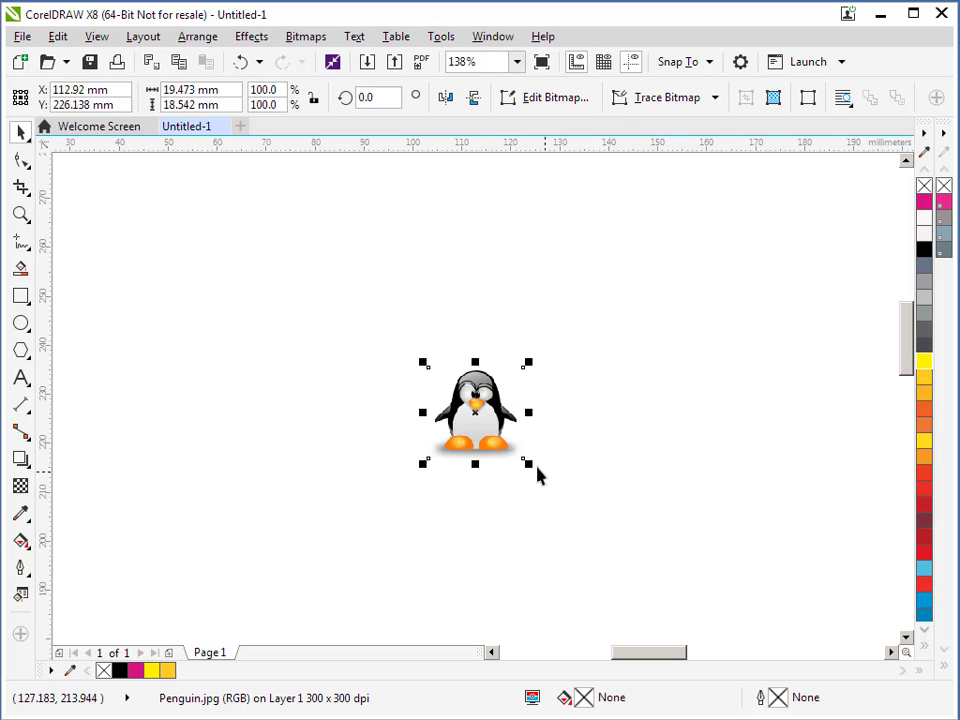
{"action": "left_click_drag", "start_coordinate": [529, 464], "coordinate": [604, 555]}
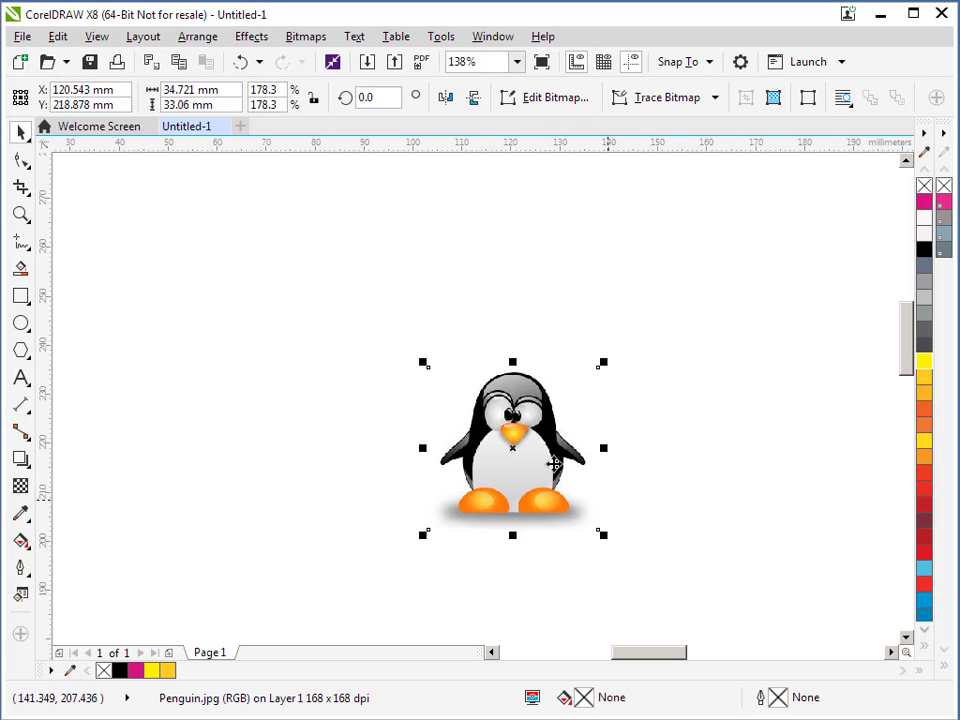
{"action": "left_click_drag", "start_coordinate": [512, 437], "coordinate": [429, 385]}
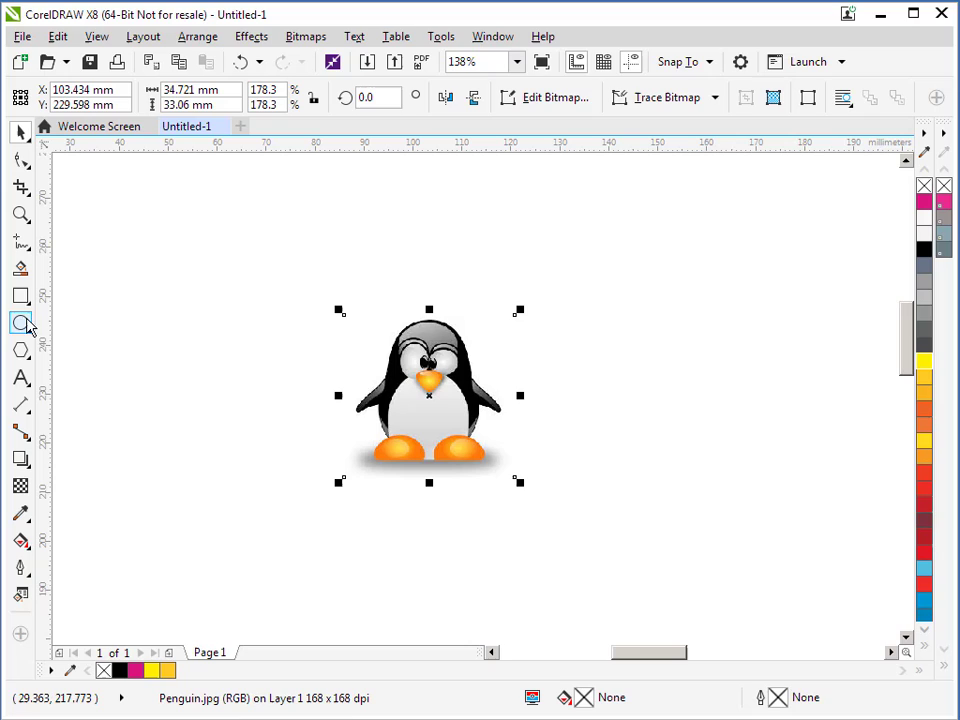
{"action": "left_click", "coordinate": [25, 249]}
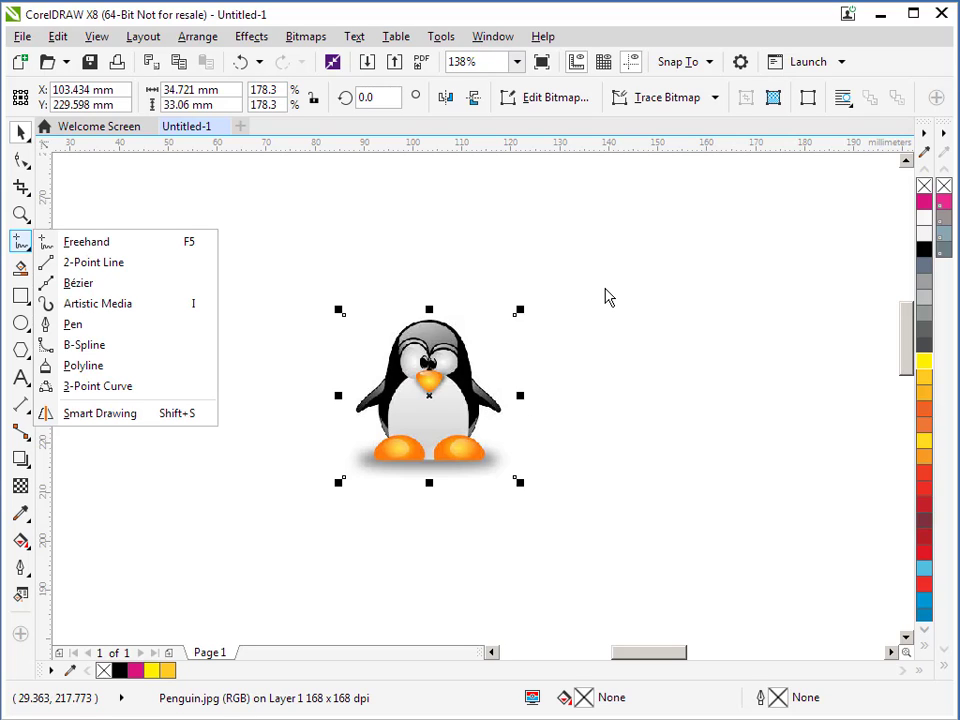
{"action": "left_click", "coordinate": [439, 394]}
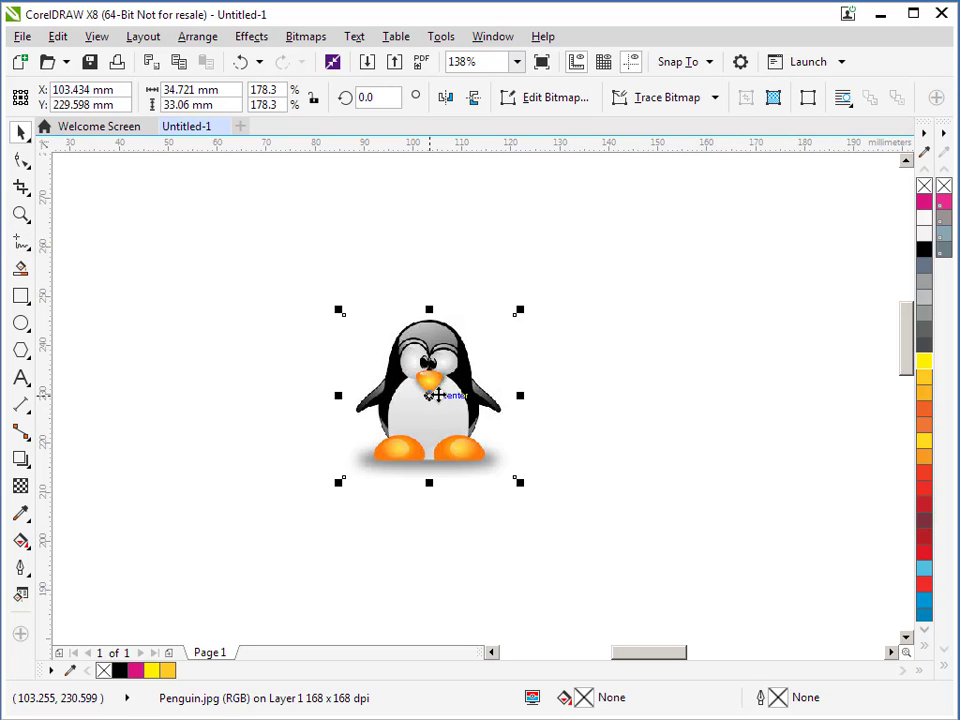
{"action": "left_click_drag", "start_coordinate": [439, 392], "coordinate": [319, 373]}
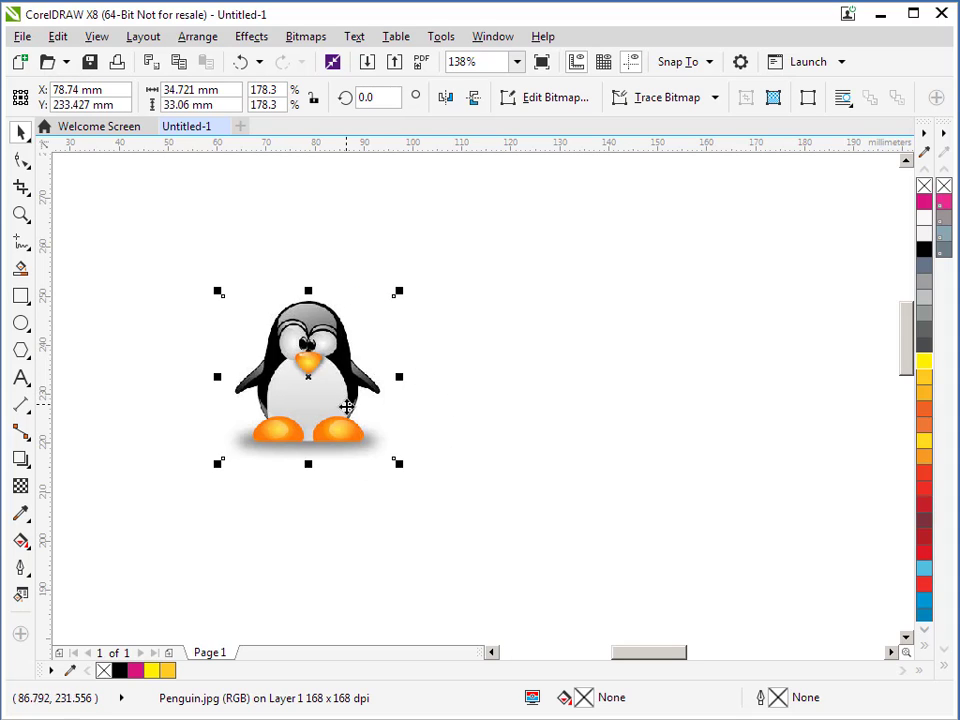
Quick Trace the penguin bitmap and move the traced copy beside the original
{"action": "right_click", "coordinate": [309, 344]}
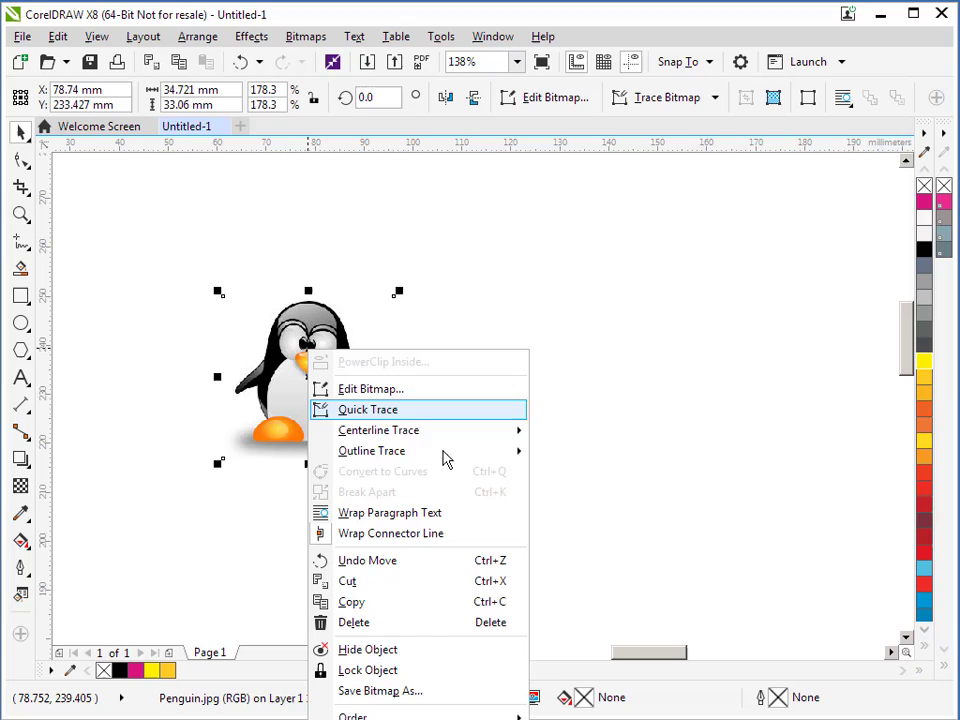
{"action": "left_click", "coordinate": [370, 412]}
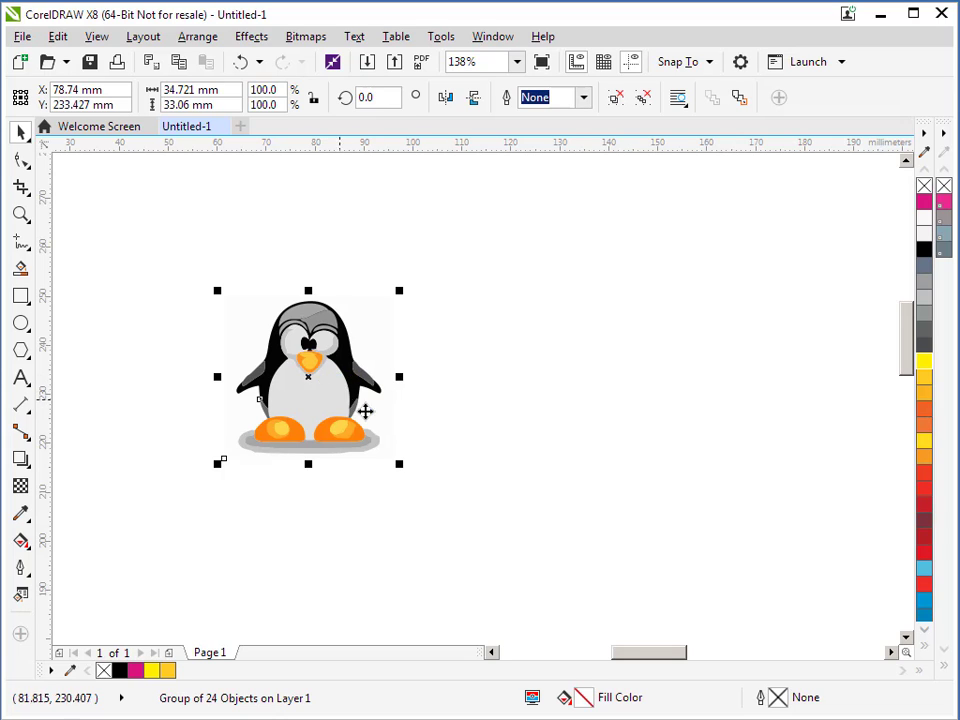
{"action": "left_click_drag", "start_coordinate": [311, 381], "coordinate": [538, 373]}
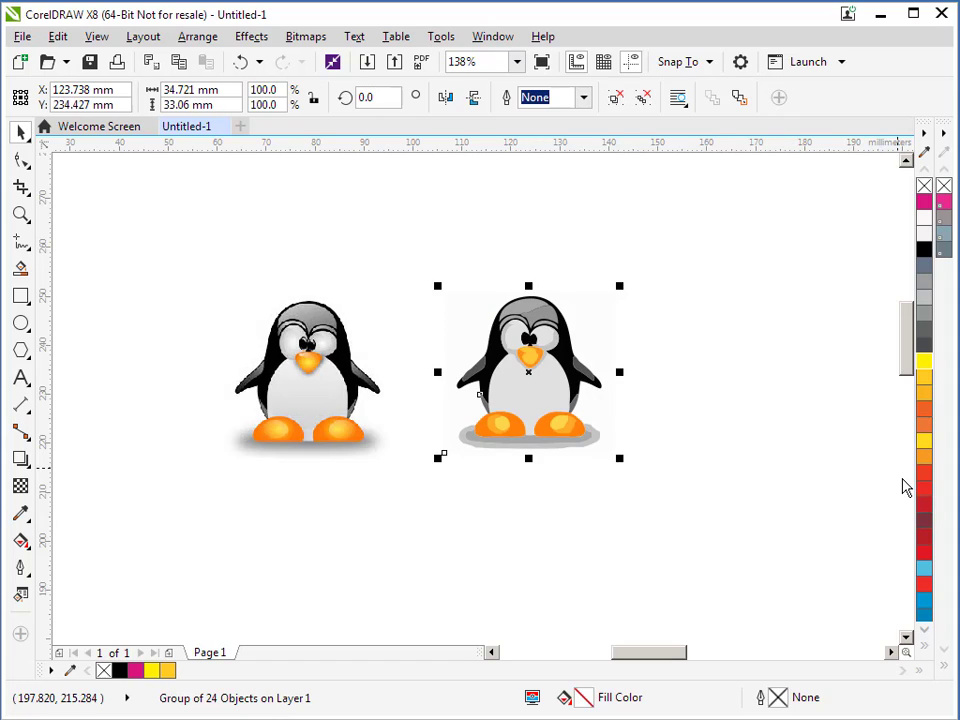
{"action": "left_click", "coordinate": [738, 438]}
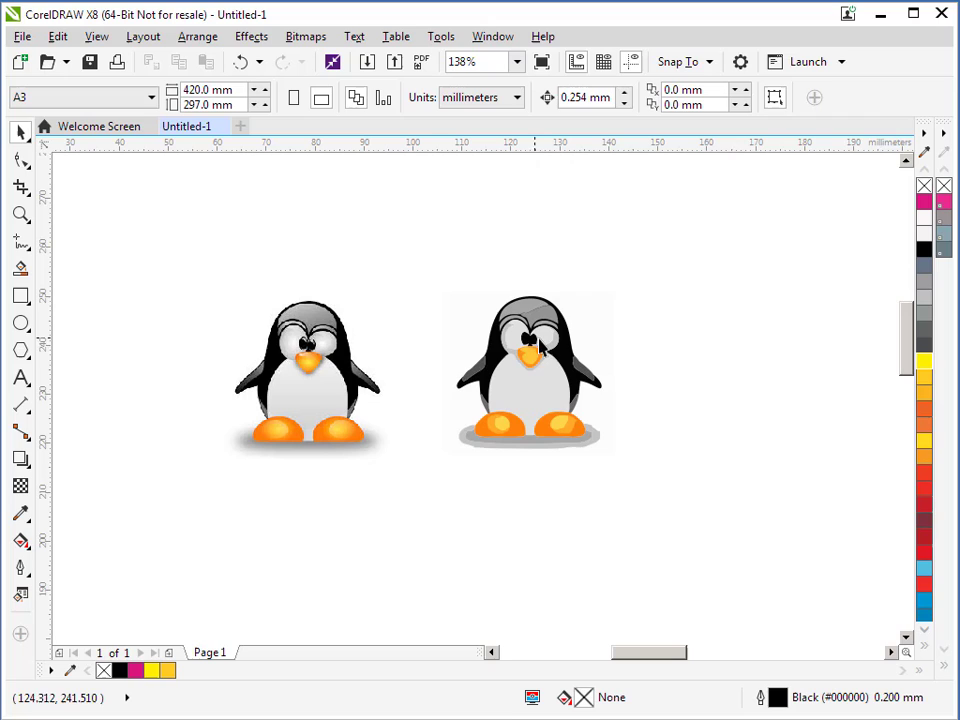
Ungroup the traced penguin via Arrange > Group and marquee-select all its pieces
{"action": "left_click", "coordinate": [483, 318]}
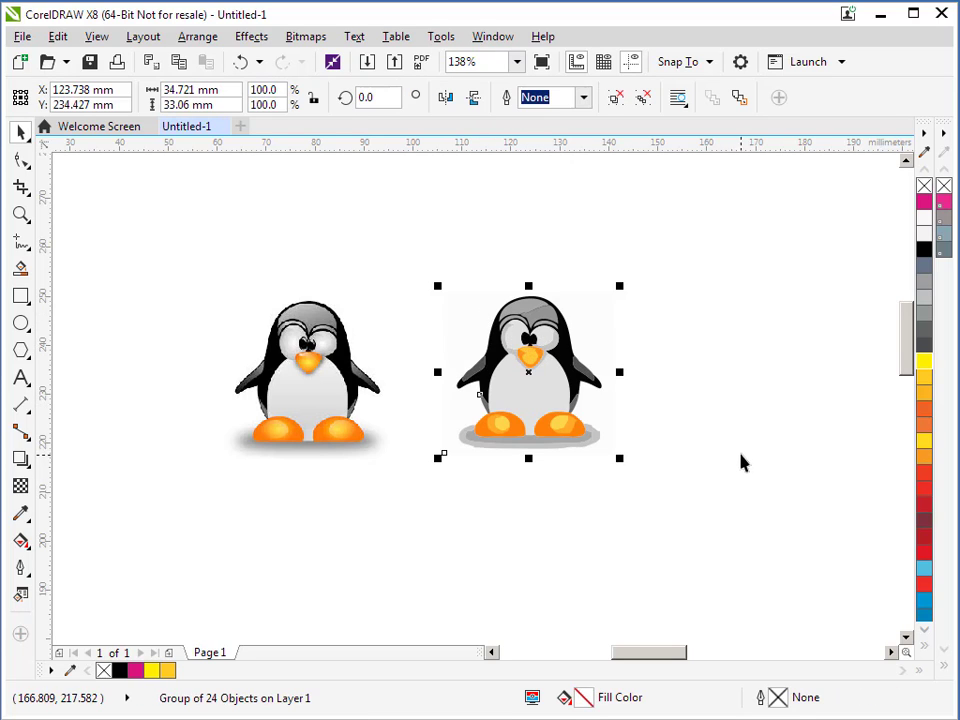
{"action": "left_click", "coordinate": [200, 37]}
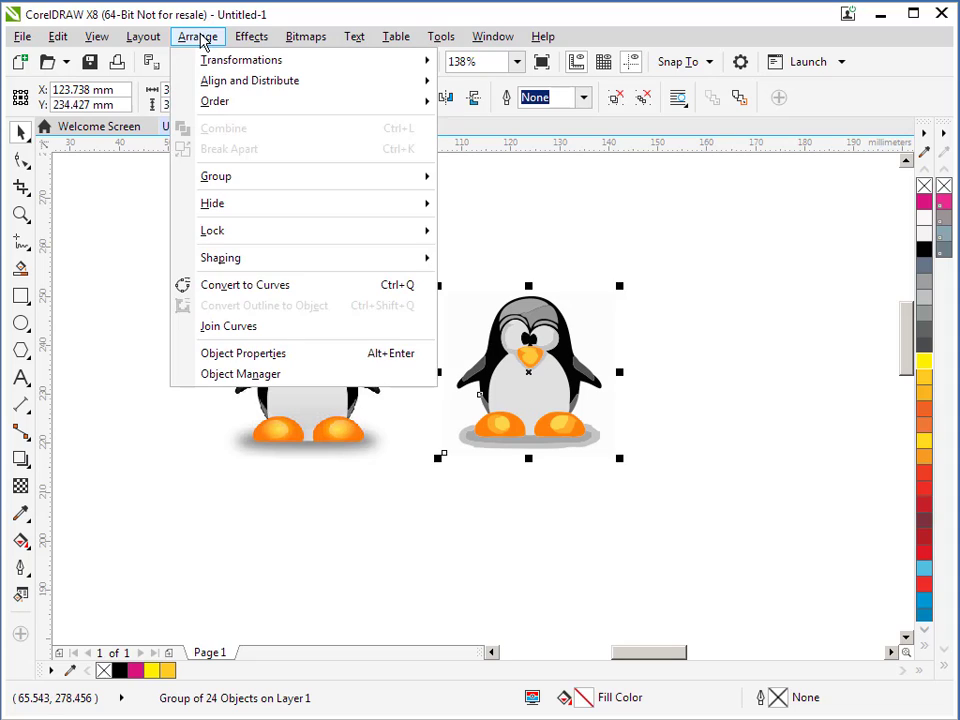
{"action": "mouse_move", "coordinate": [238, 180]}
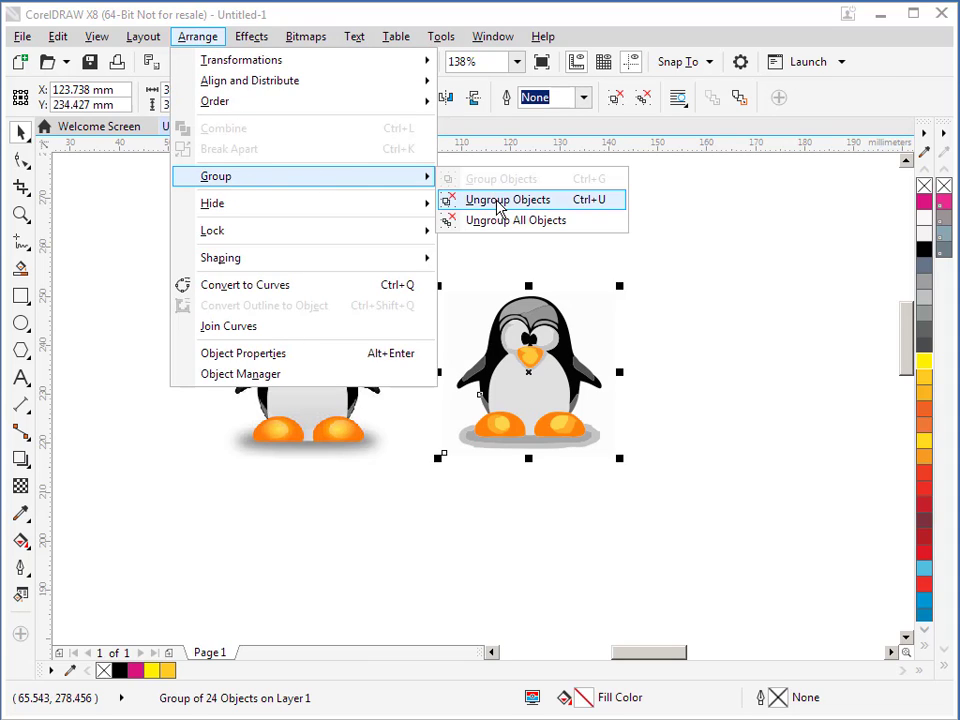
{"action": "left_click", "coordinate": [497, 203]}
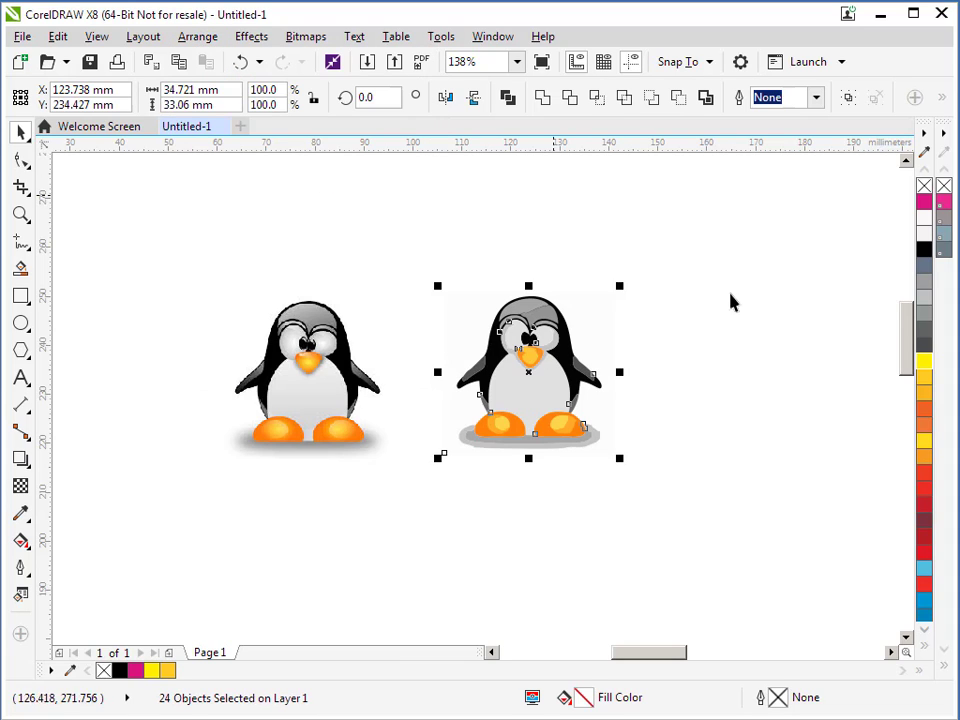
{"action": "left_click", "coordinate": [605, 318]}
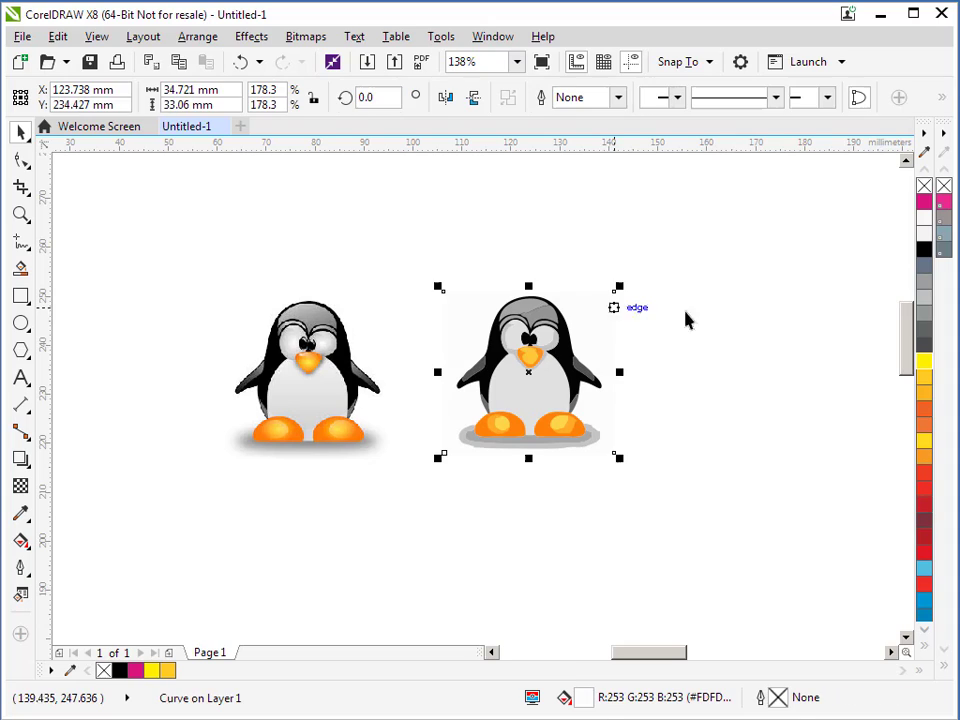
{"action": "left_click", "coordinate": [772, 334]}
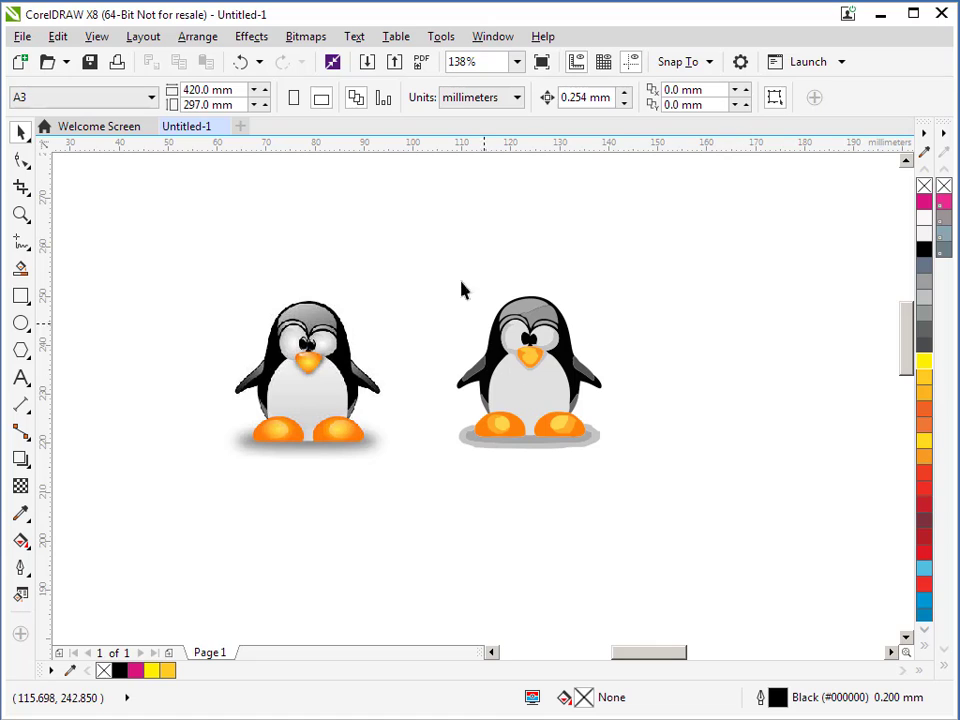
{"action": "left_click_drag", "start_coordinate": [409, 247], "coordinate": [694, 538]}
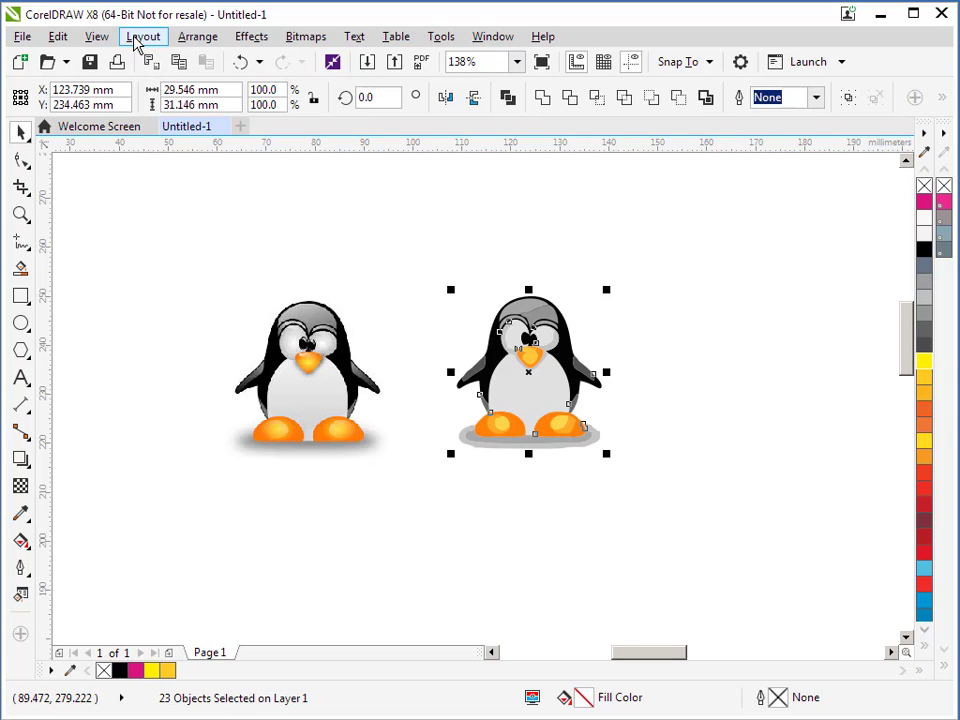
Create a Boundary curve around the middle penguin and move it to that penguin's right
{"action": "left_click", "coordinate": [189, 38]}
{"action": "left_click", "coordinate": [186, 38]}
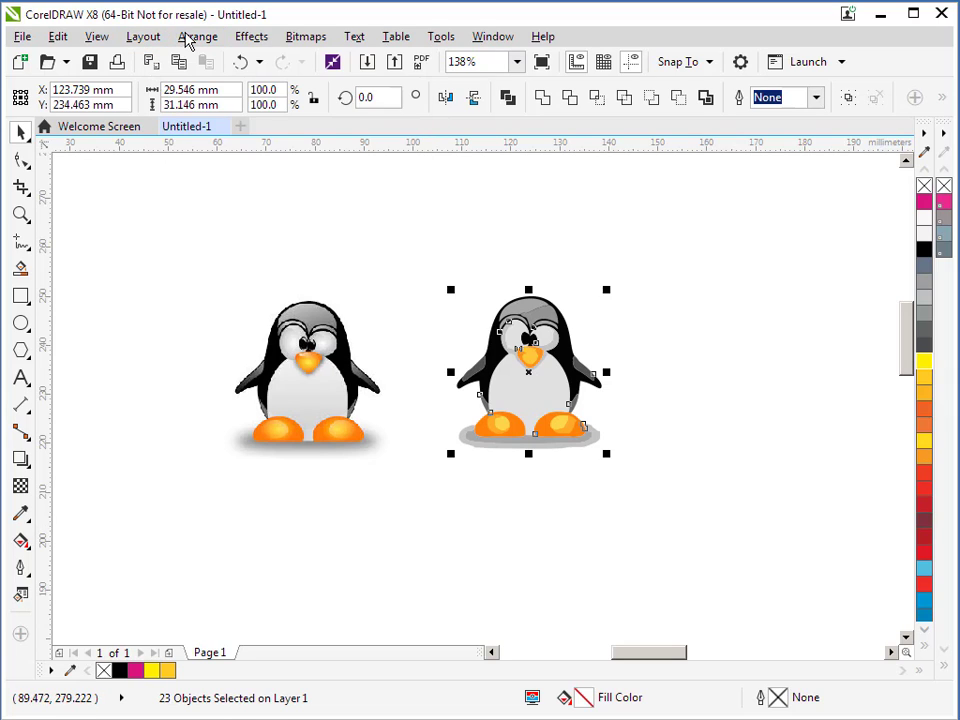
{"action": "left_click", "coordinate": [189, 37]}
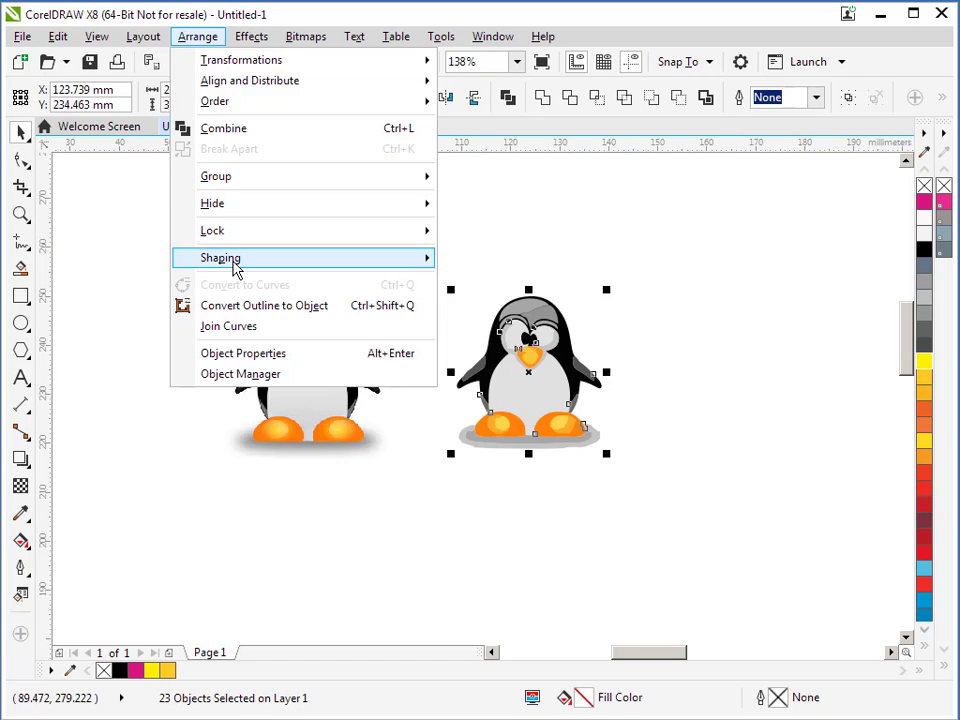
{"action": "mouse_move", "coordinate": [236, 268]}
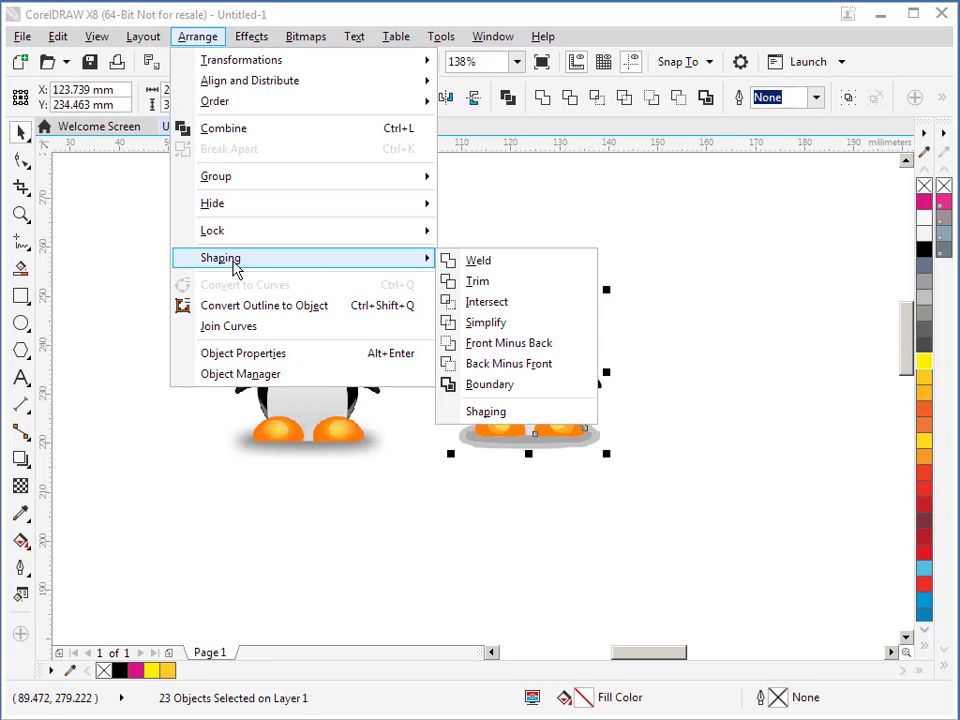
{"action": "left_click", "coordinate": [491, 386]}
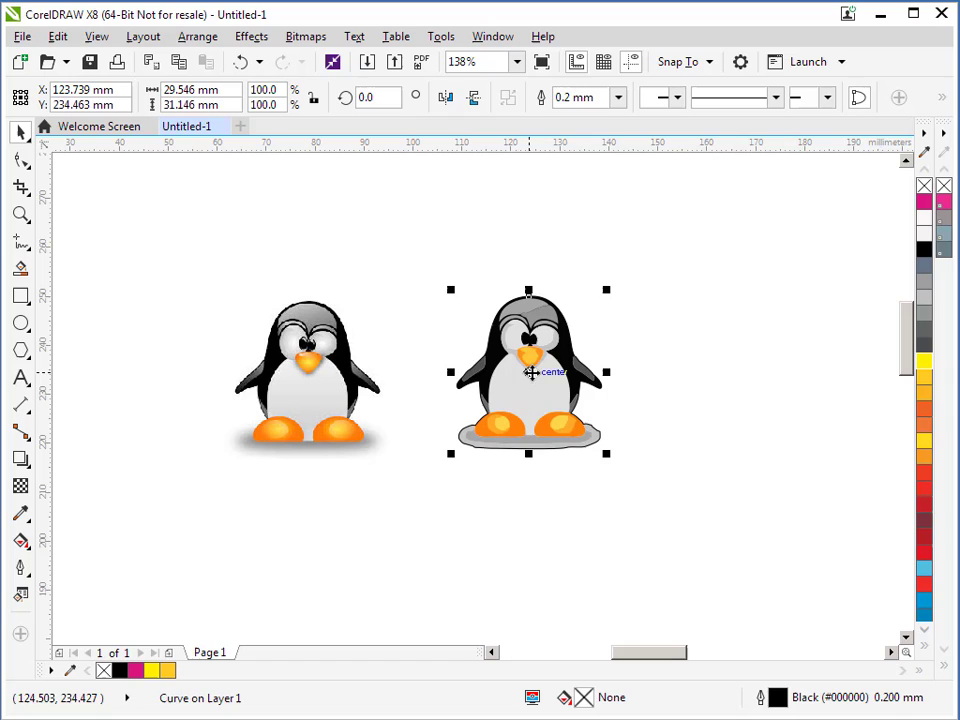
{"action": "left_click_drag", "start_coordinate": [530, 372], "coordinate": [720, 386]}
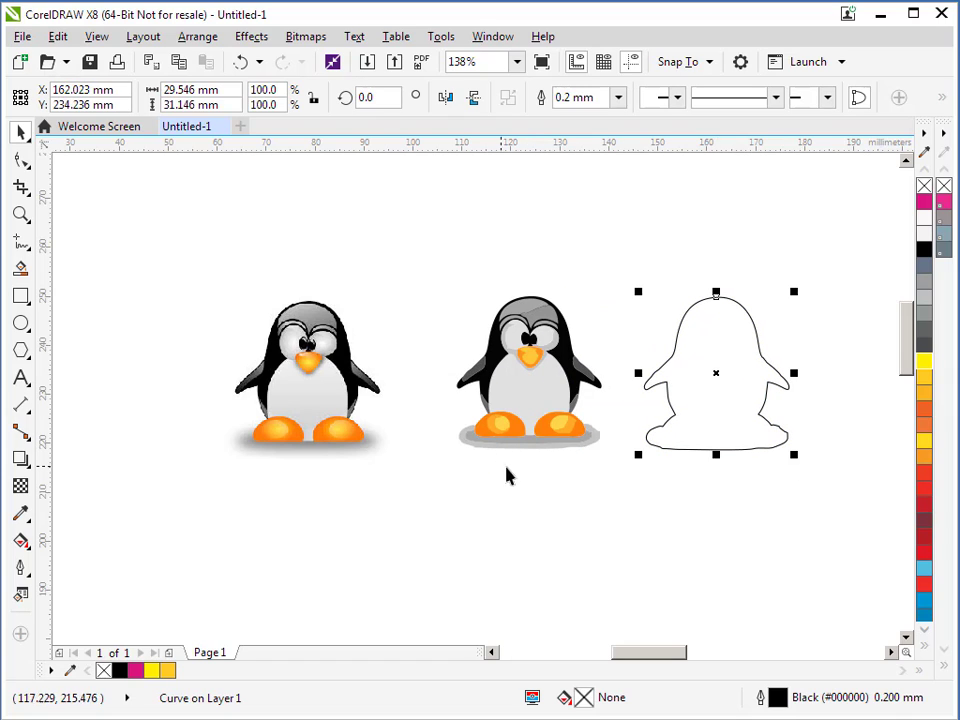
{"action": "left_click", "coordinate": [688, 506]}
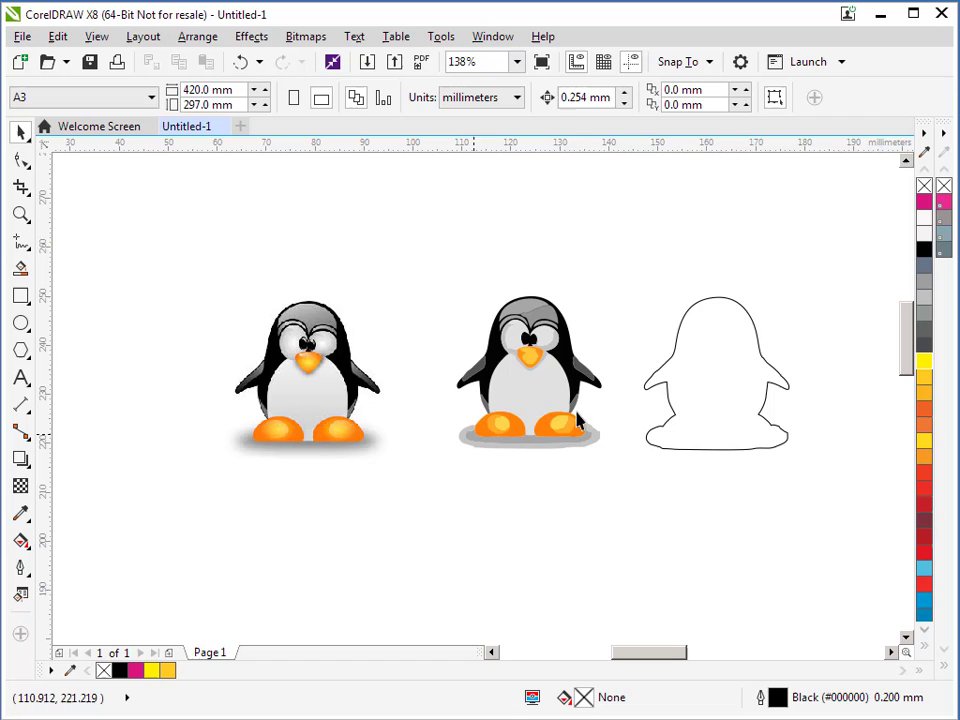
Marquee-select the middle penguin and delete it
{"action": "left_click_drag", "start_coordinate": [718, 383], "coordinate": [719, 392]}
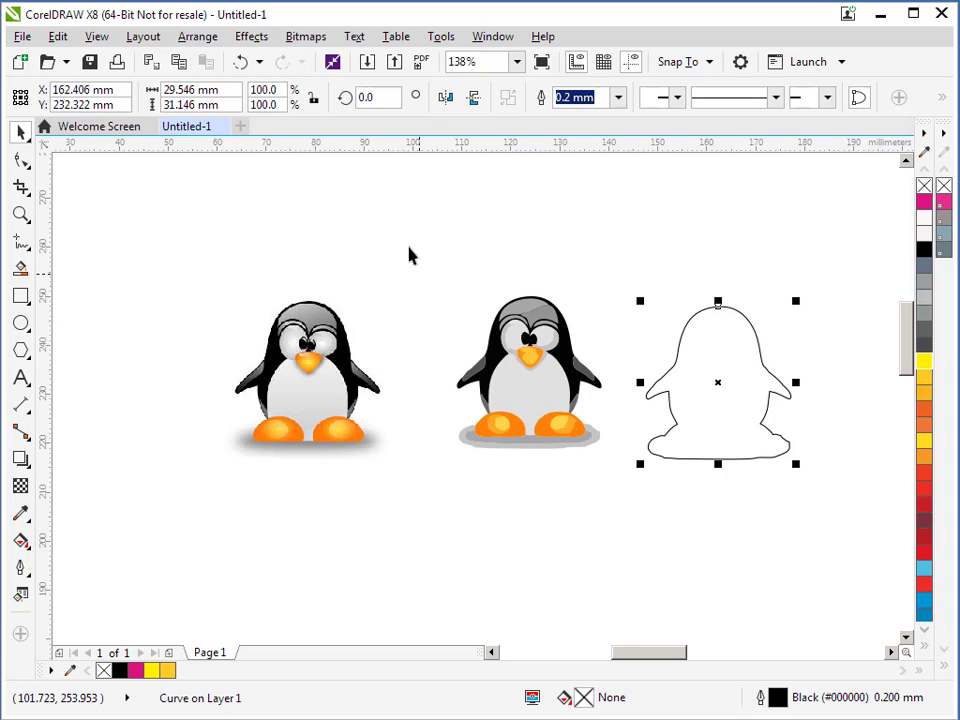
{"action": "left_click_drag", "start_coordinate": [409, 243], "coordinate": [624, 499]}
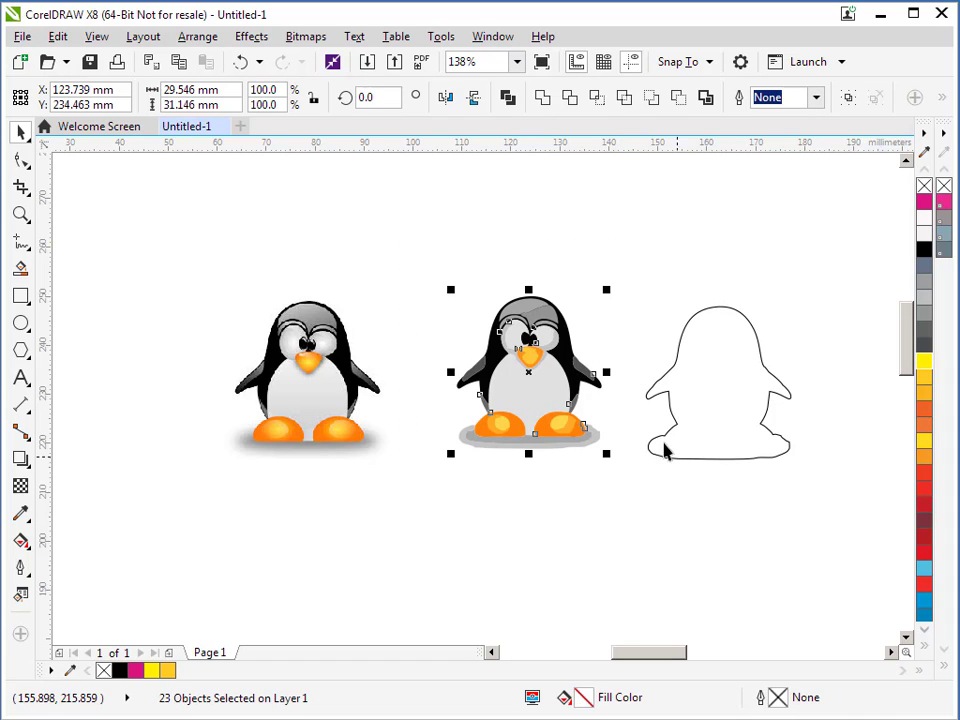
{"action": "key", "text": "Delete"}
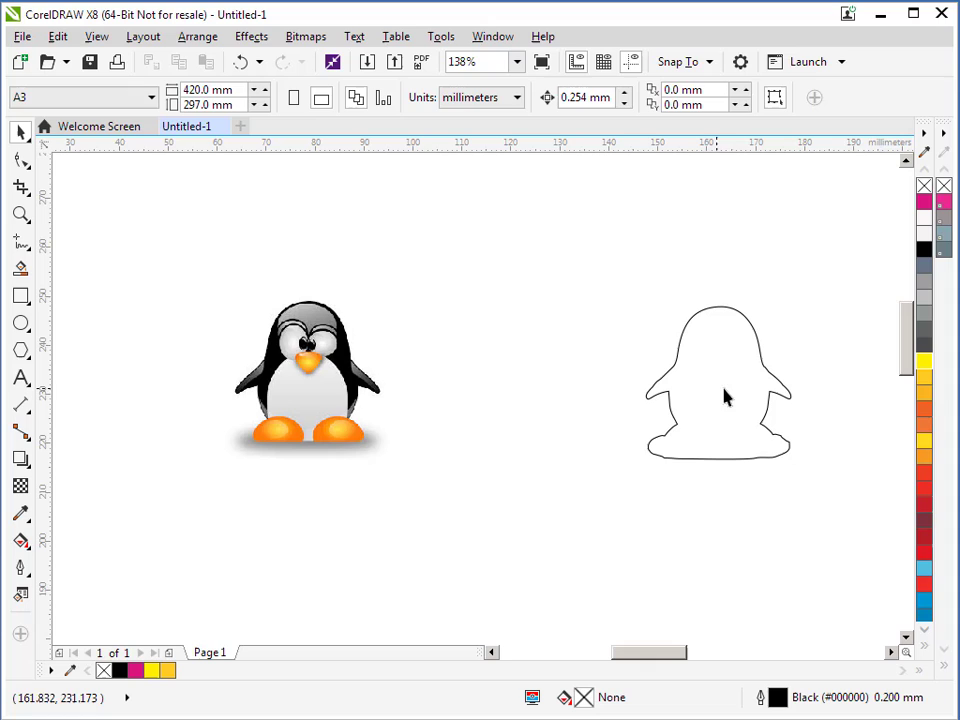
Align the boundary outline over the colour penguin and give it the magenta CutContour outline
{"action": "left_click_drag", "start_coordinate": [726, 394], "coordinate": [318, 396]}
{"action": "key", "text": "Up"}
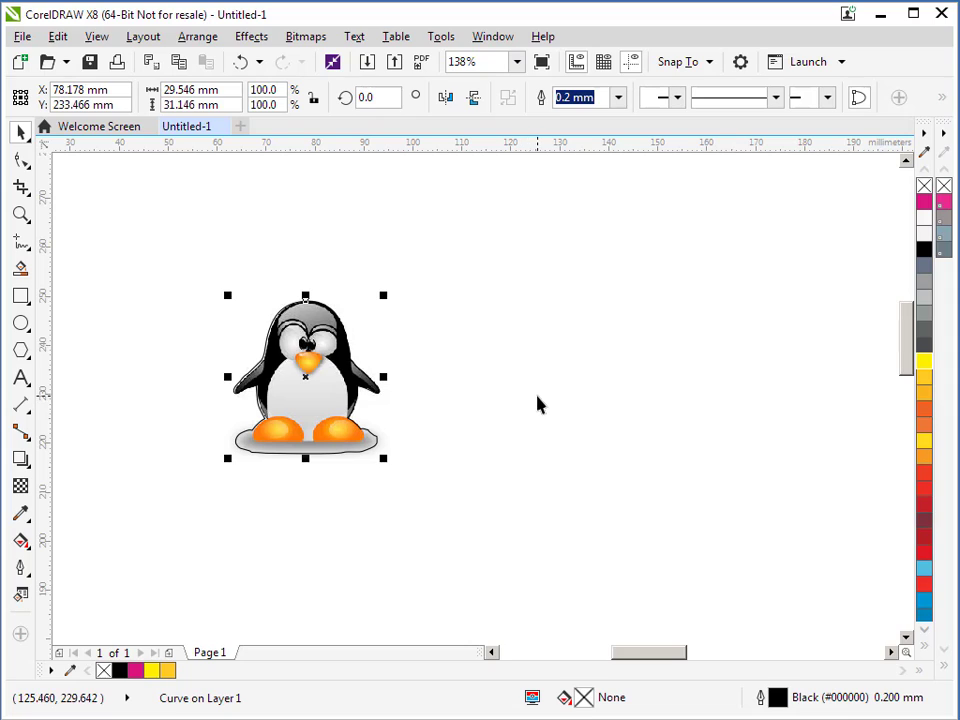
{"action": "key", "text": "Right"}
{"action": "key", "text": "Right"}
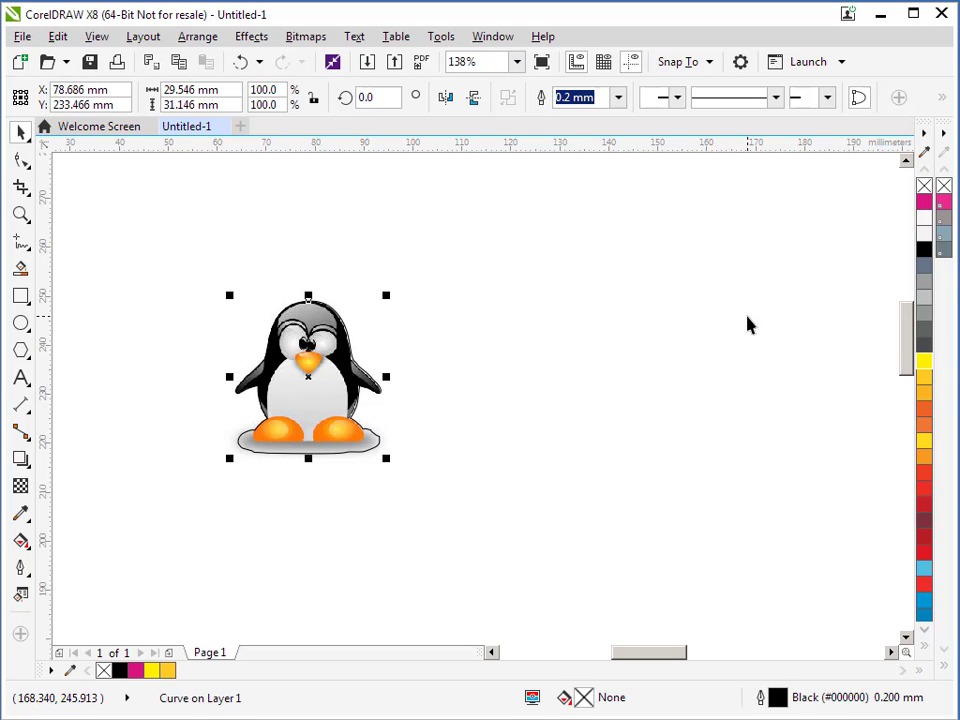
{"action": "key", "text": "Left"}
{"action": "right_click", "coordinate": [943, 202]}
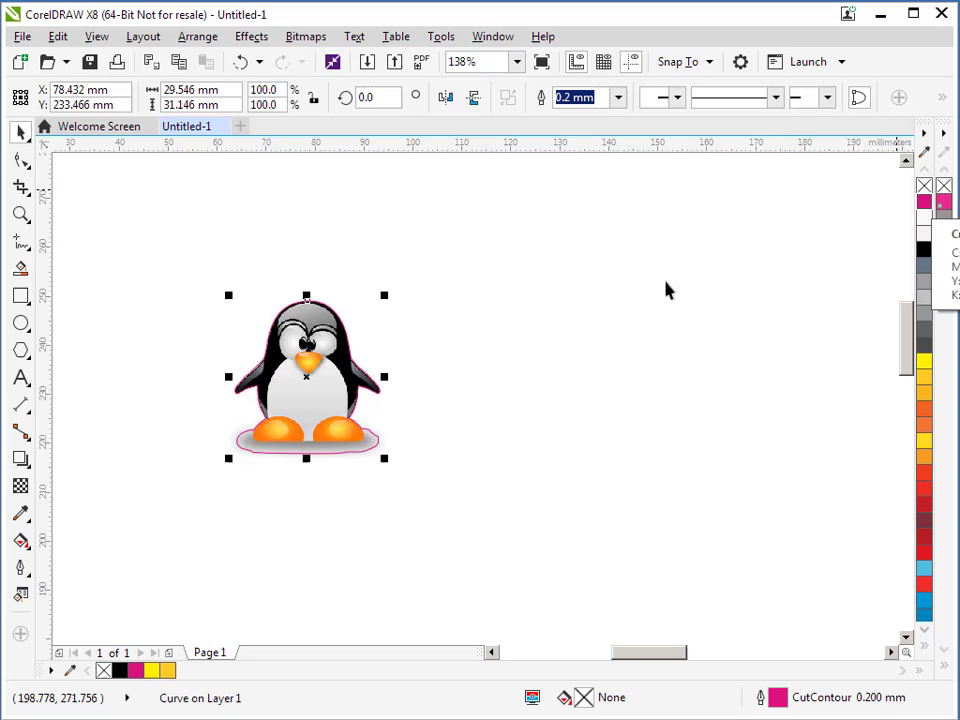
Zoom in on the penguin and nudge the outline right and down to fit the bitmap
{"action": "left_click", "coordinate": [21, 213]}
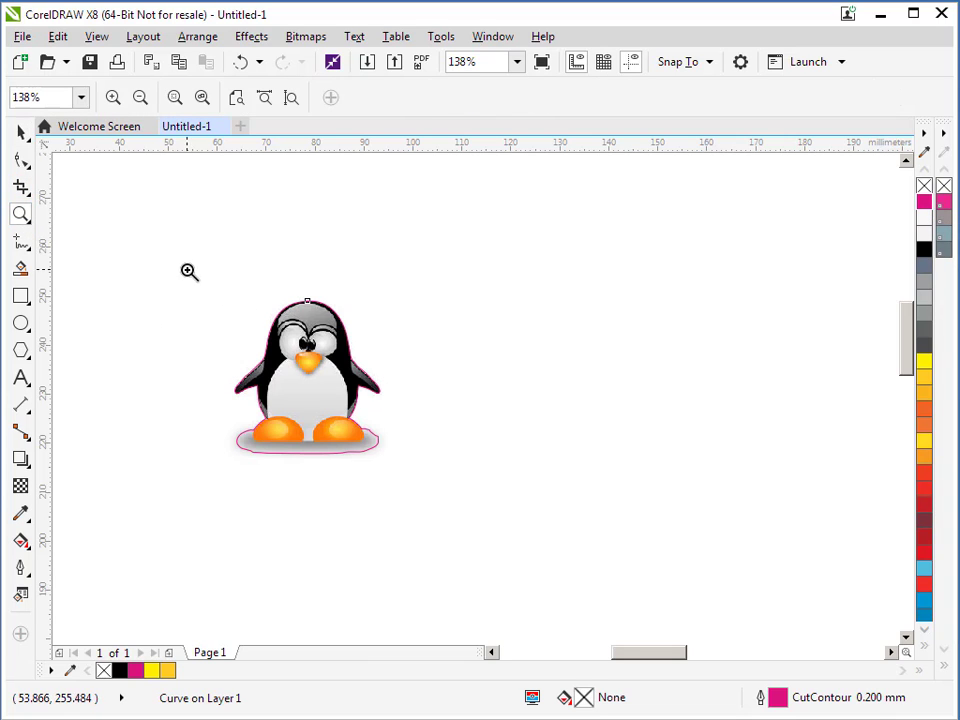
{"action": "left_click_drag", "start_coordinate": [189, 269], "coordinate": [380, 467]}
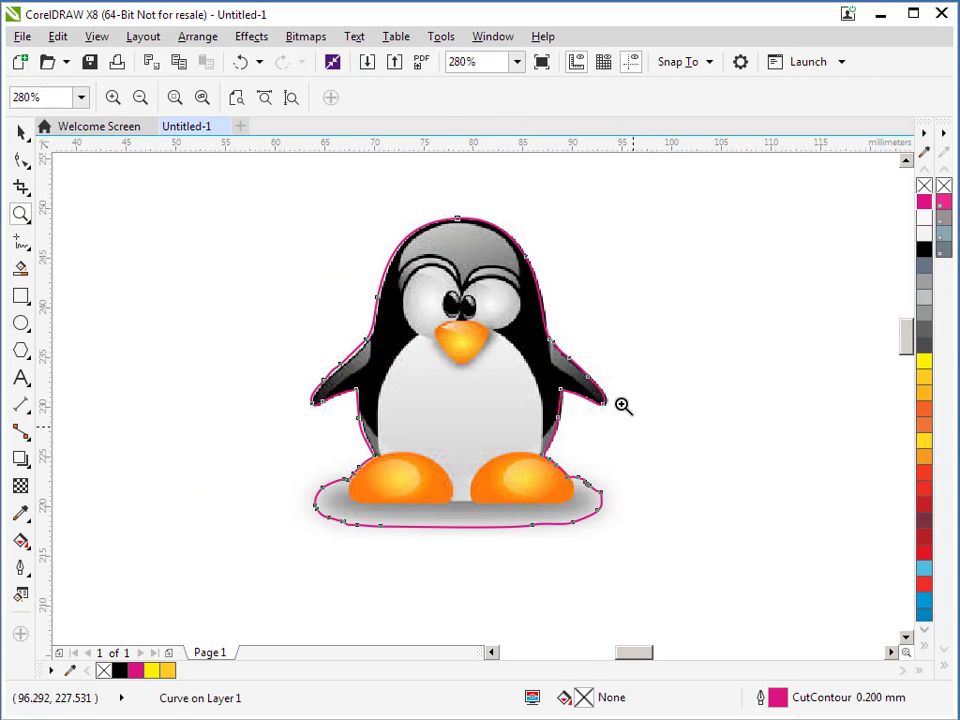
{"action": "left_click", "coordinate": [21, 134]}
{"action": "key", "text": "Right"}
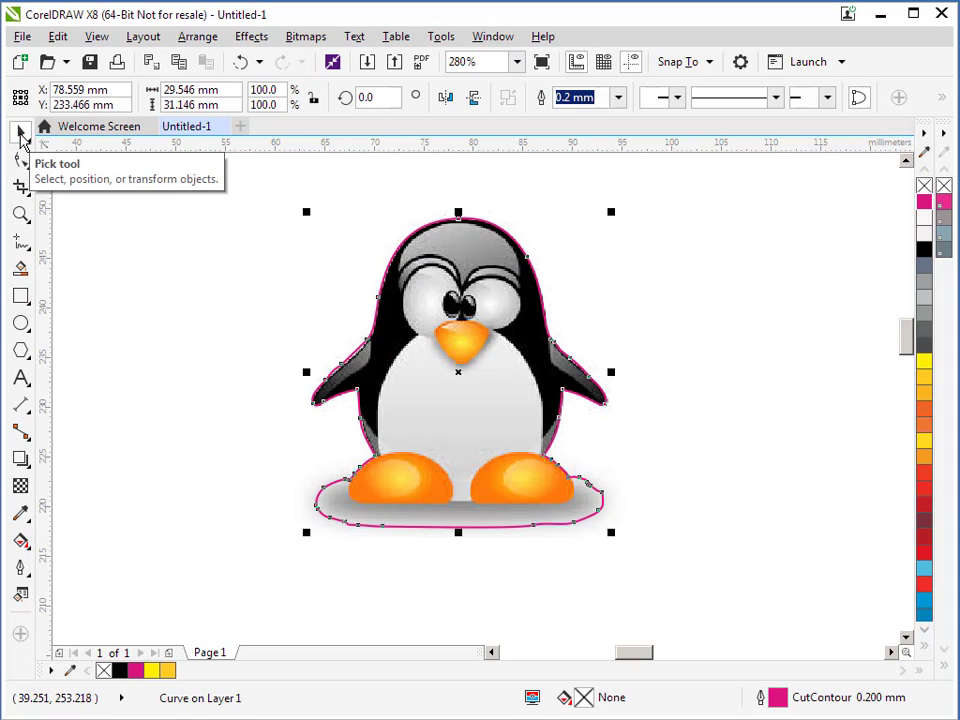
{"action": "key", "text": "Right"}
{"action": "key", "text": "Down"}
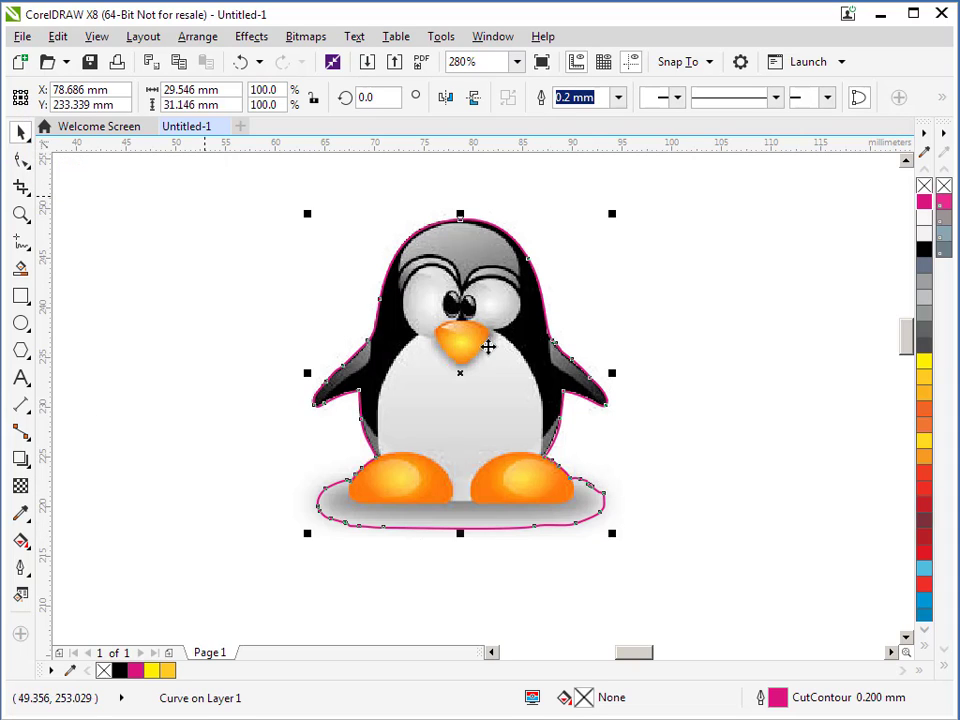
Delete the three kinked nodes by the left foot, leaving a smooth 40-node curve
{"action": "left_click", "coordinate": [20, 213]}
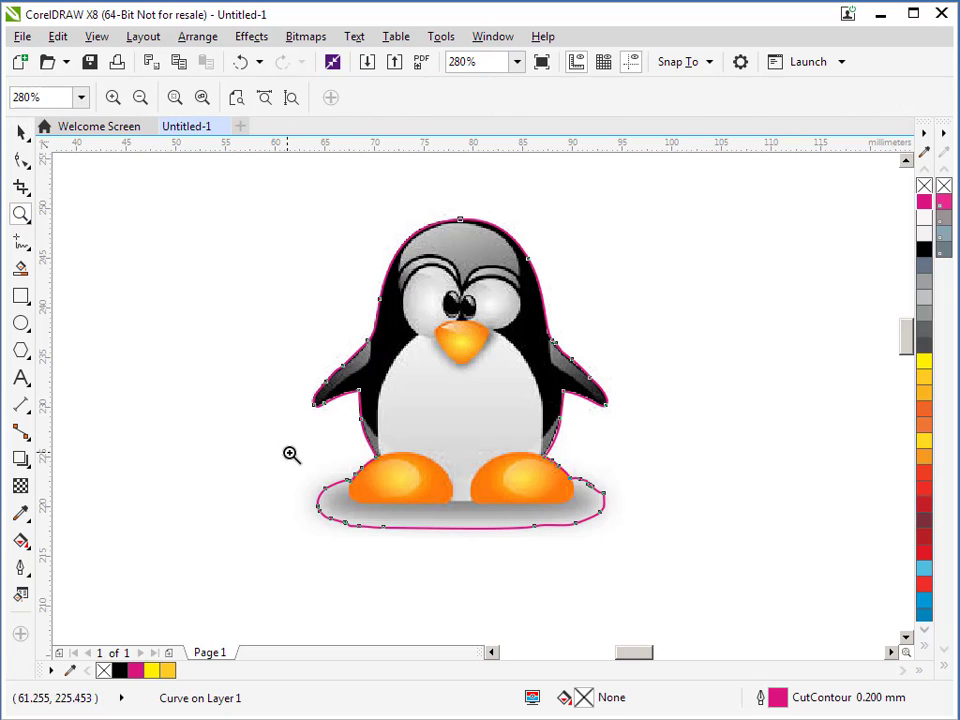
{"action": "left_click_drag", "start_coordinate": [289, 453], "coordinate": [437, 564]}
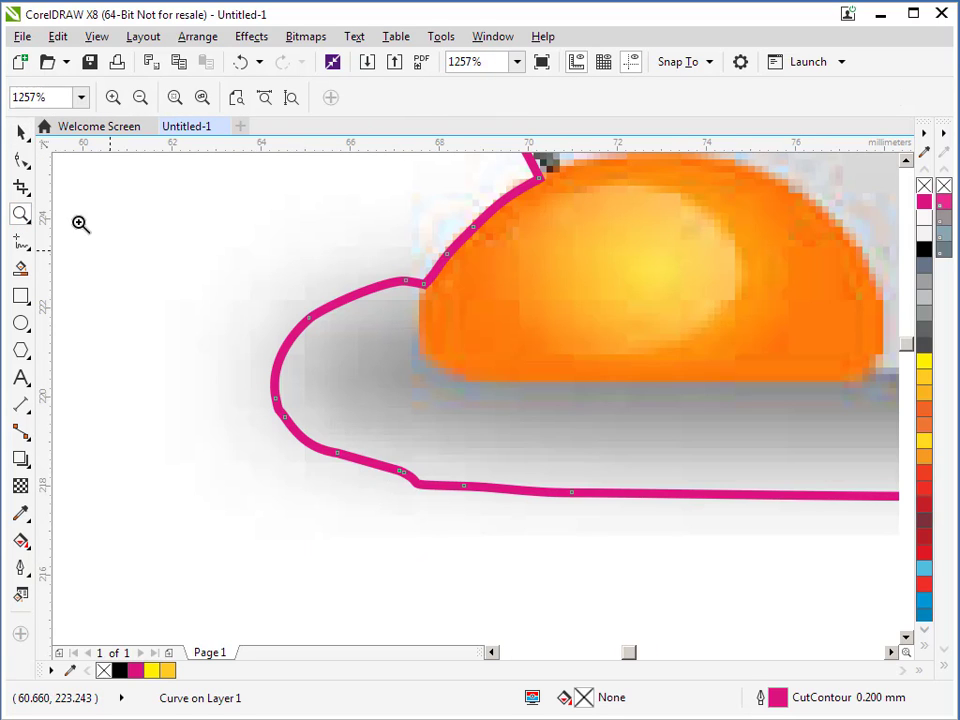
{"action": "left_click", "coordinate": [20, 162]}
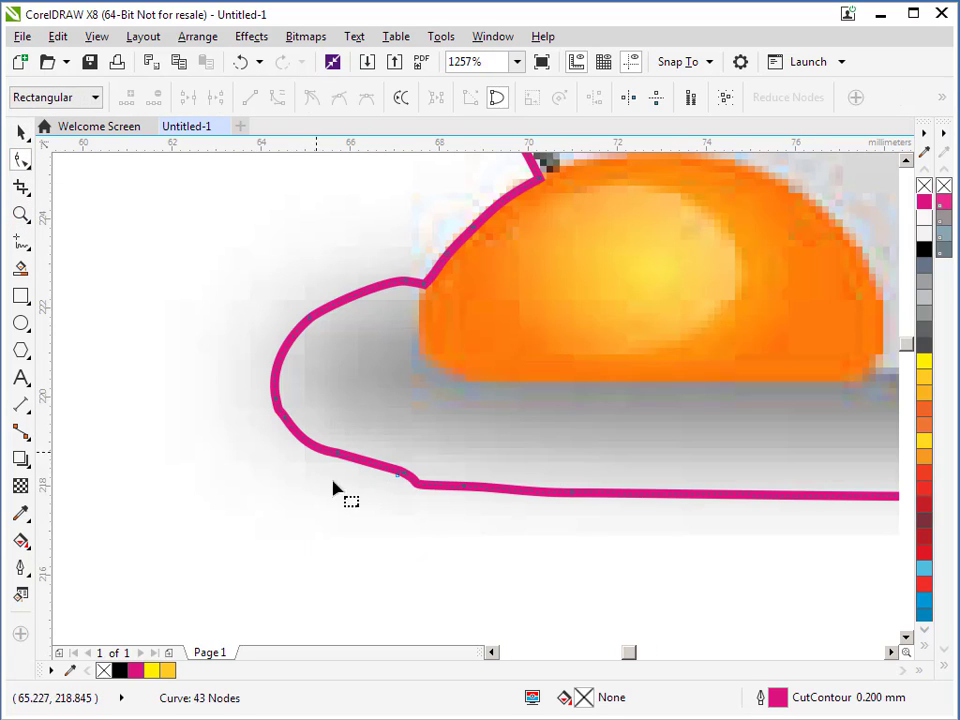
{"action": "left_click", "coordinate": [401, 476]}
{"action": "key", "text": "Delete"}
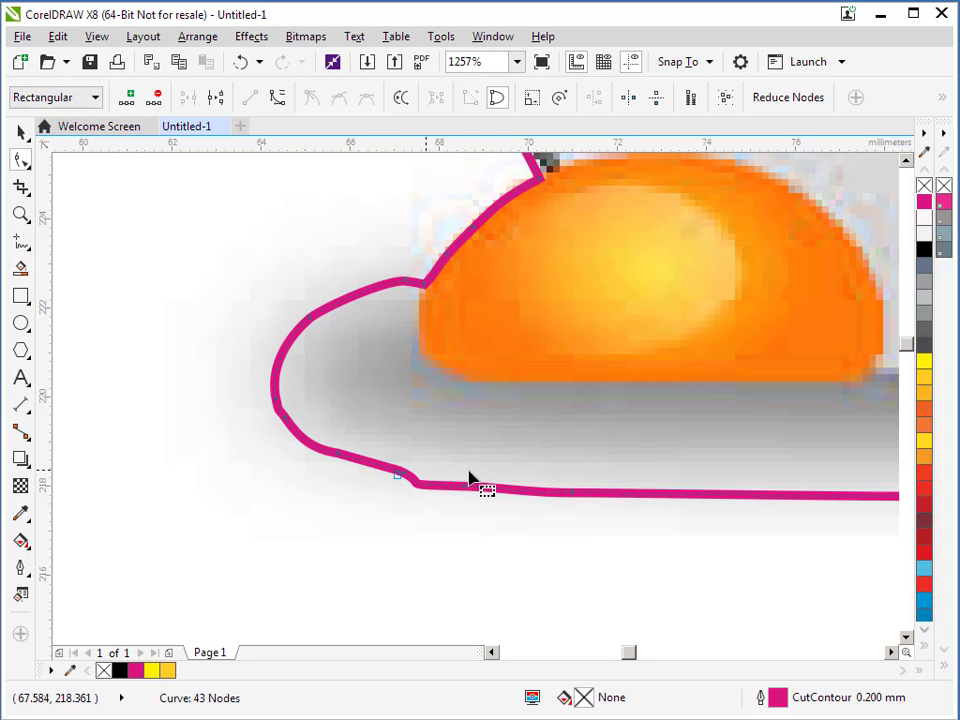
{"action": "left_click", "coordinate": [409, 479]}
{"action": "key", "text": "Delete"}
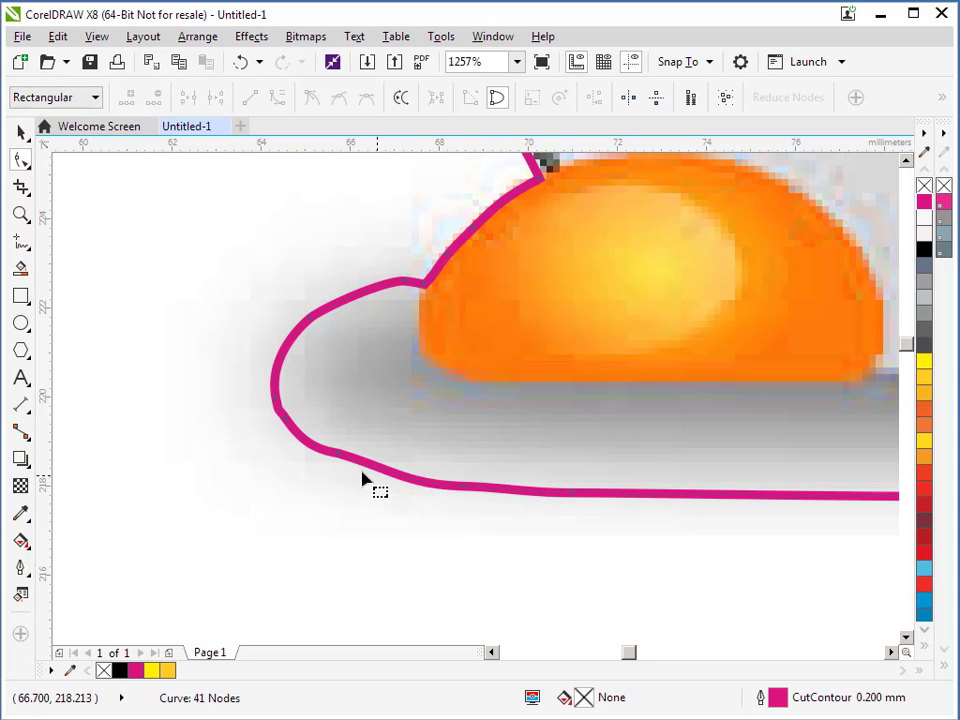
{"action": "left_click", "coordinate": [338, 454]}
{"action": "key", "text": "Delete"}
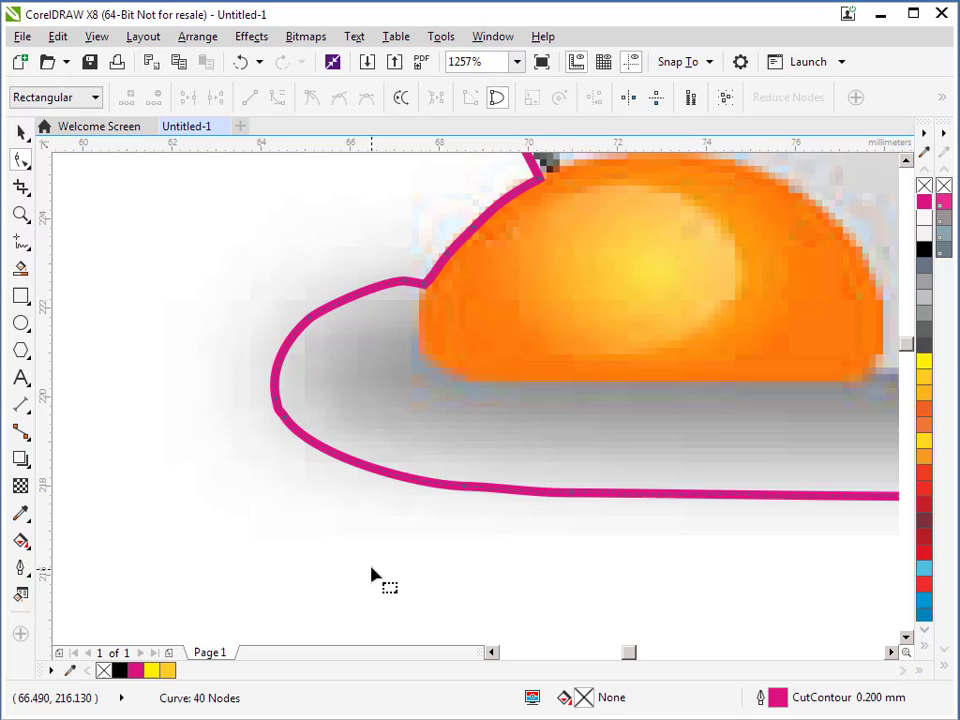
{"action": "scroll", "coordinate": [371, 575], "scroll_direction": "down", "scroll_amount": 2}
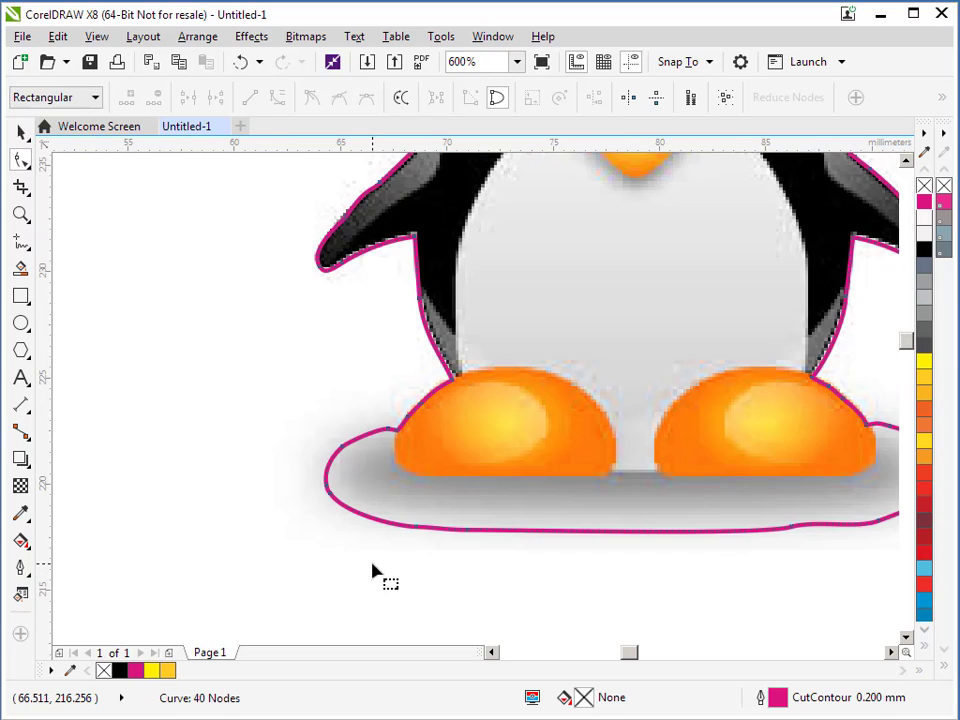
{"action": "left_click", "coordinate": [891, 652]}
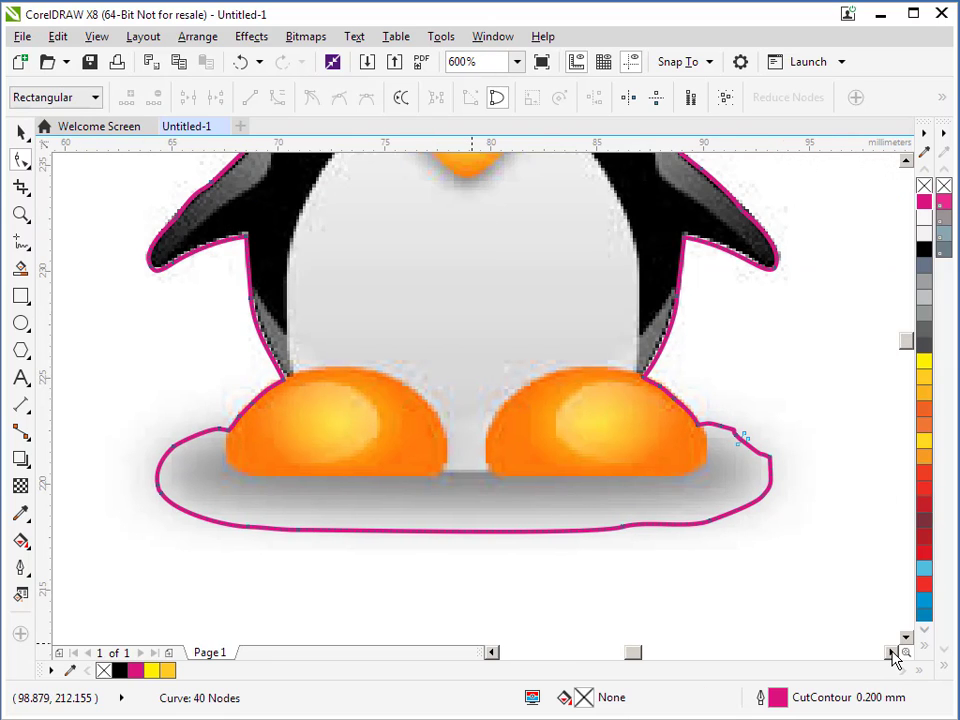
{"action": "scroll", "coordinate": [654, 621], "scroll_direction": "down", "scroll_amount": 1}
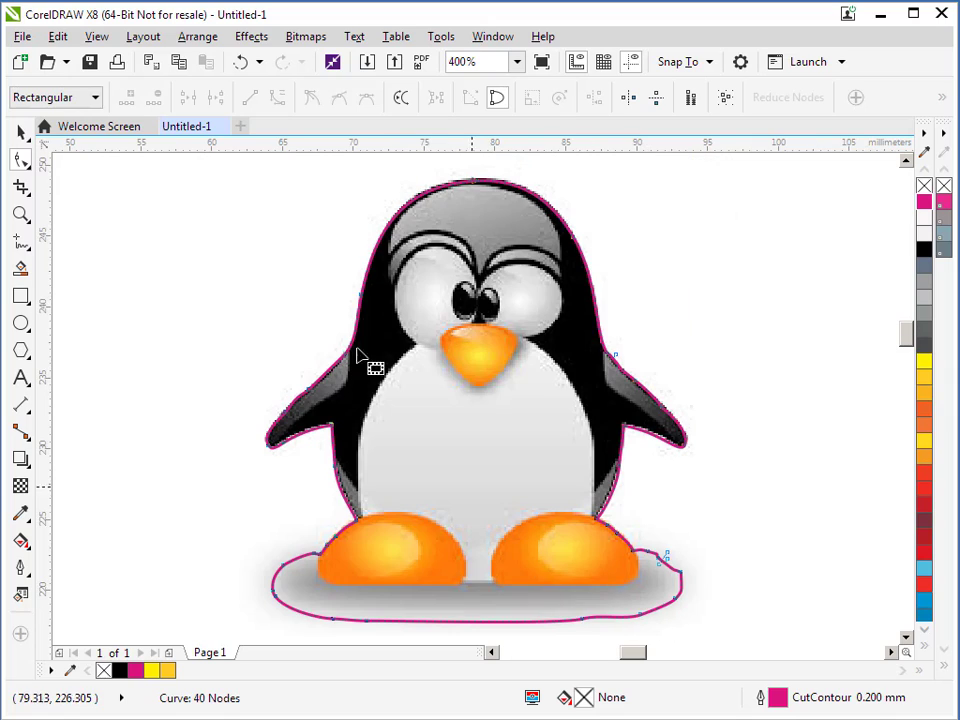
Export the drawing as an EPS file named Penguin to reach the EPS Export options
{"action": "left_click", "coordinate": [22, 37]}
{"action": "left_click", "coordinate": [62, 349]}
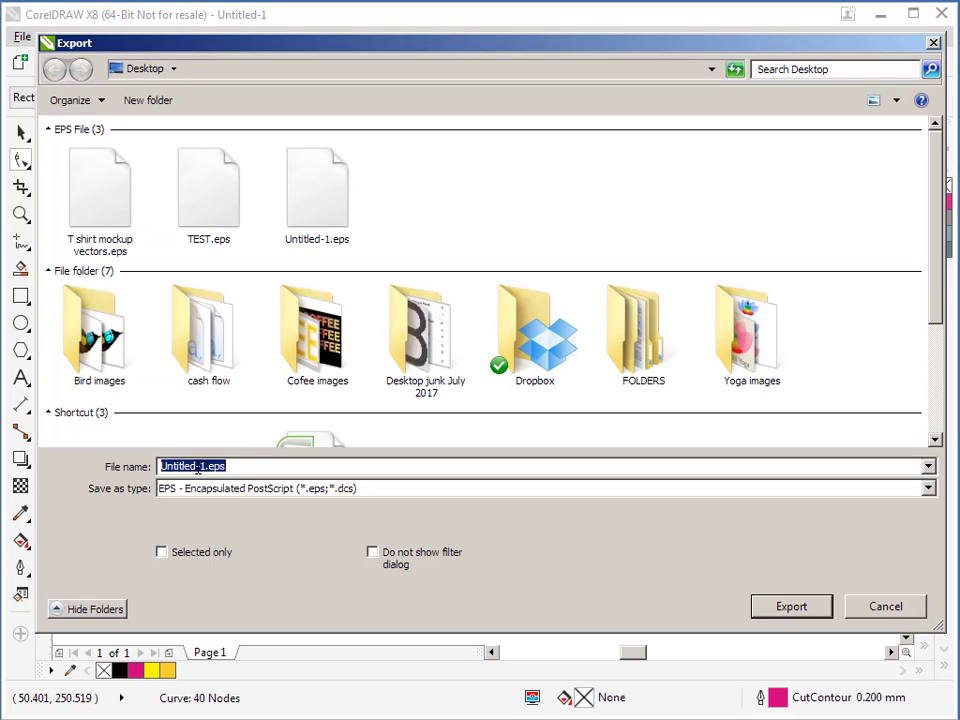
{"action": "type", "text": "pENGUIN"}
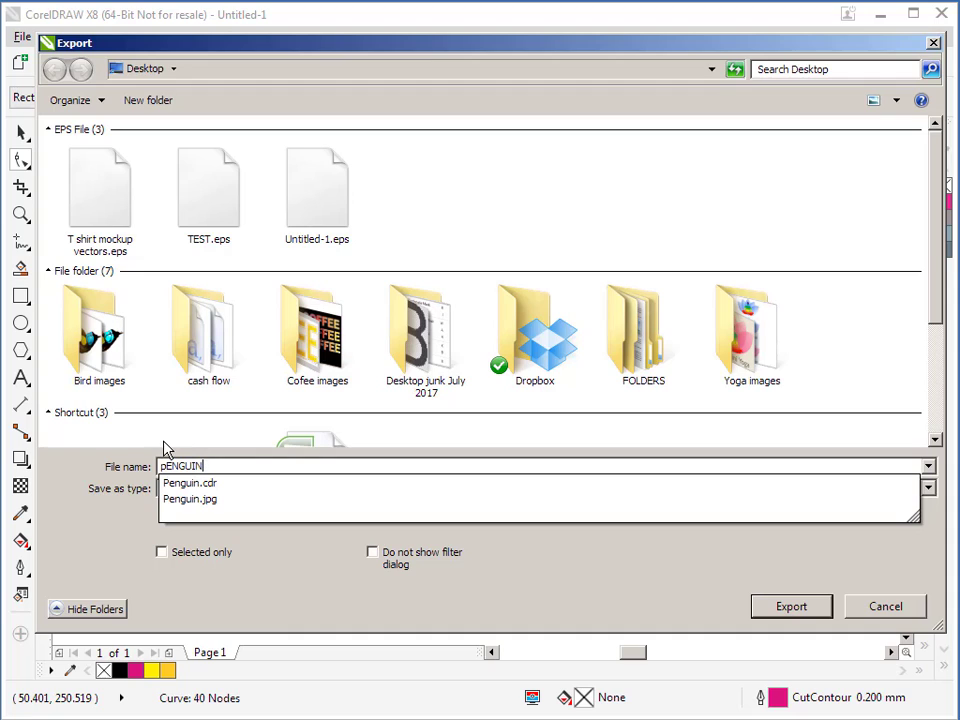
{"action": "left_click", "coordinate": [790, 608]}
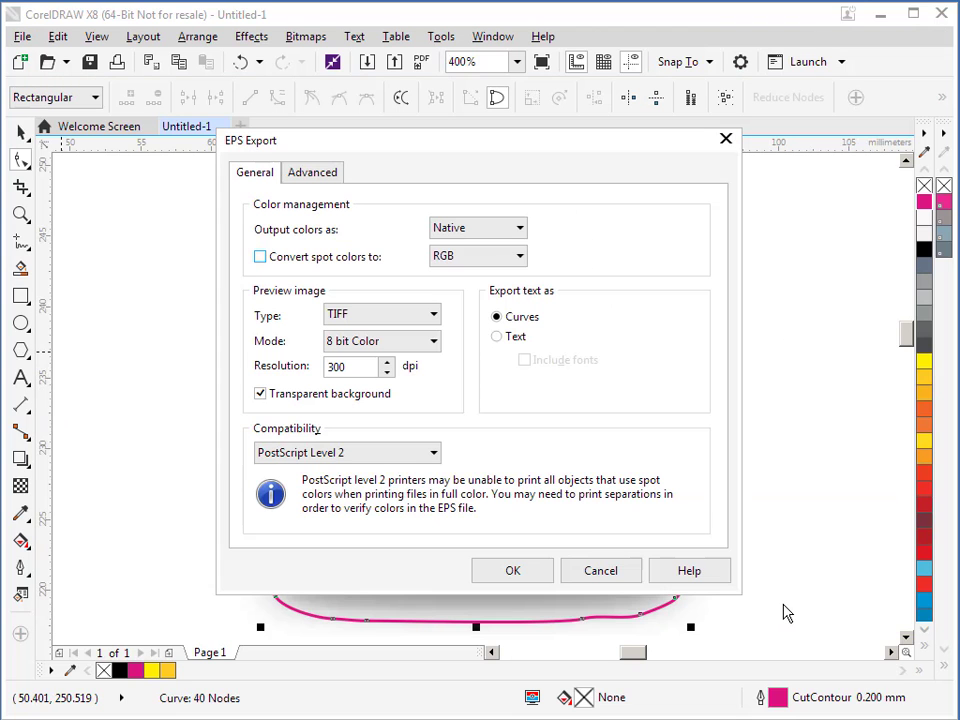